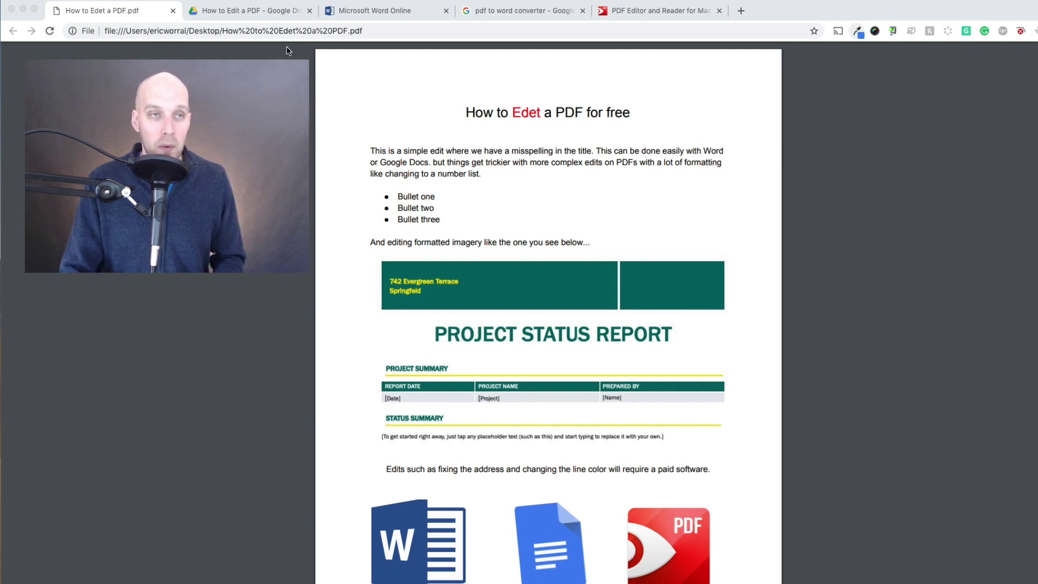
- Upload "How to Edet a PDF.pdf" from the Desktop to the "How to Edit a PDF" folder in Google Drive
{"action": "left_click", "coordinate": [269, 11]}
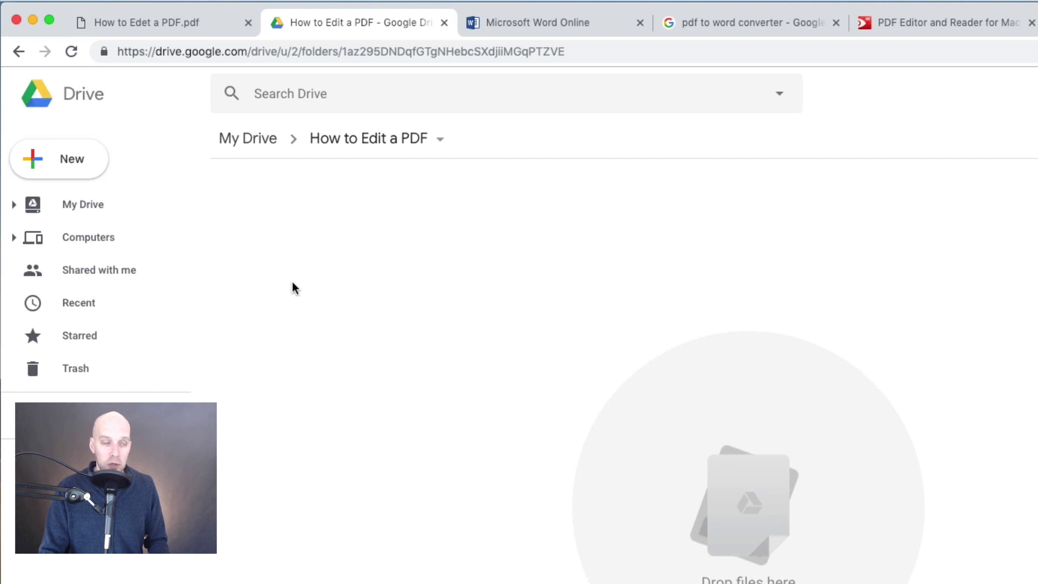
{"action": "left_click", "coordinate": [74, 169]}
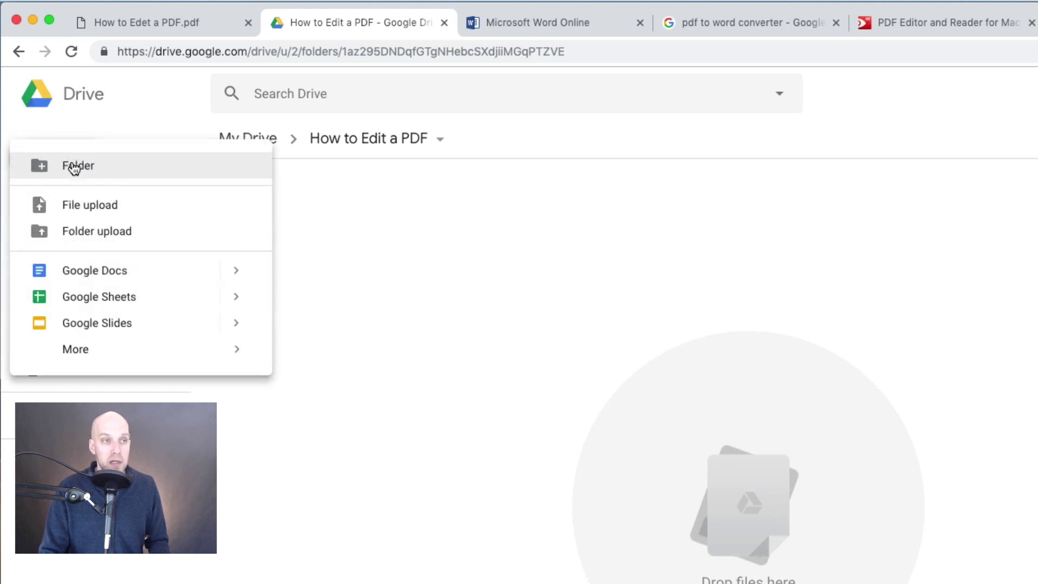
{"action": "left_click", "coordinate": [88, 206]}
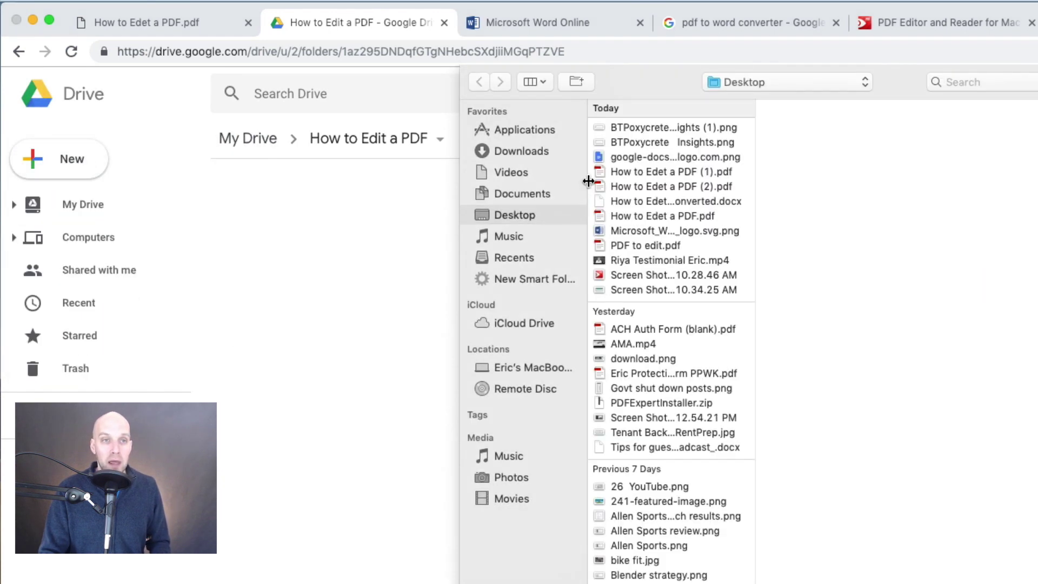
{"action": "left_click", "coordinate": [638, 218]}
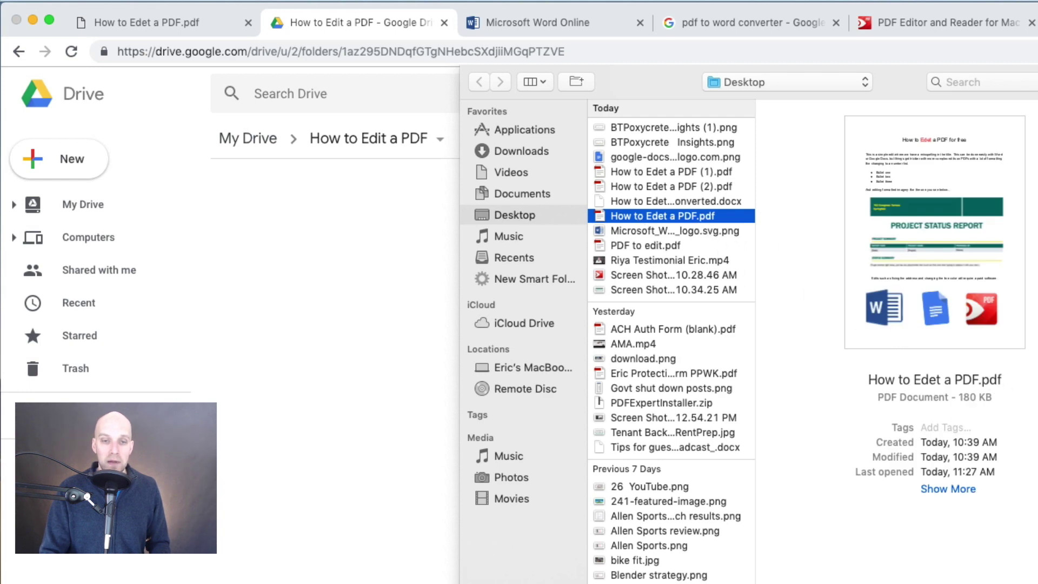
{"action": "key", "text": "Return"}
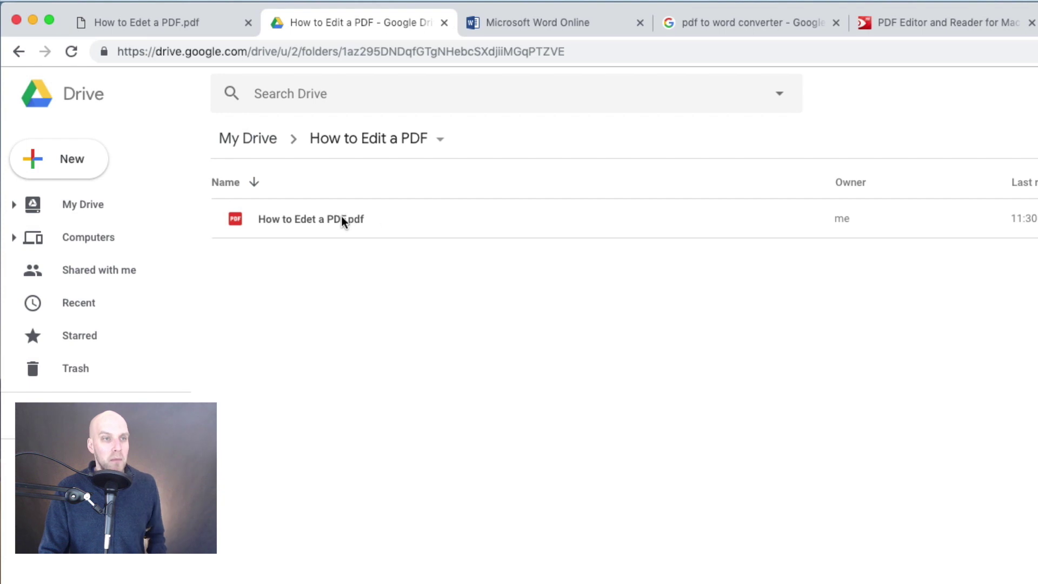
- Open the uploaded PDF with Google Docs and compare the converted document with the original PDF
{"action": "right_click", "coordinate": [326, 217]}
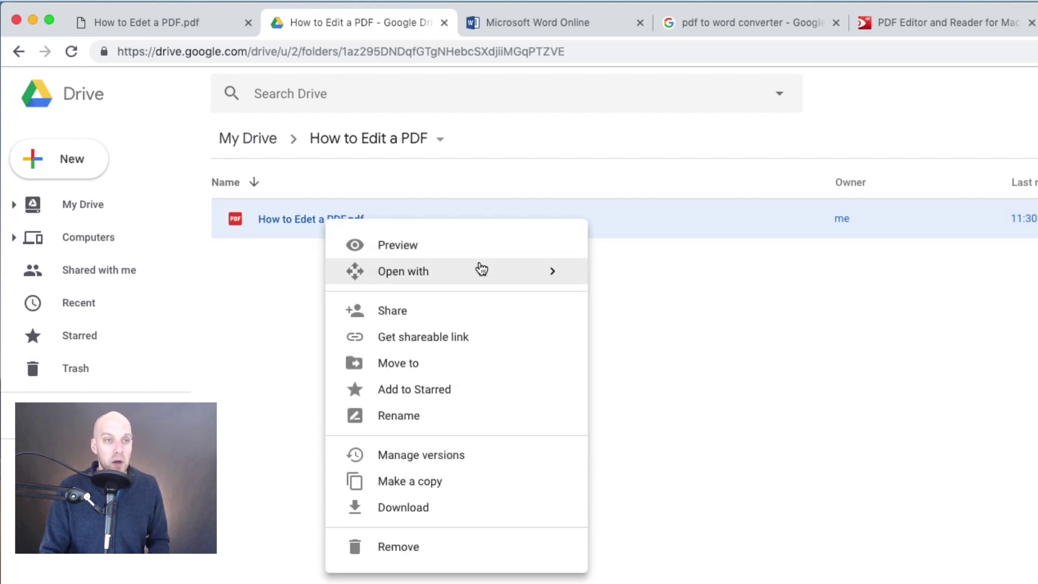
{"action": "mouse_move", "coordinate": [598, 278]}
{"action": "left_click", "coordinate": [675, 282]}
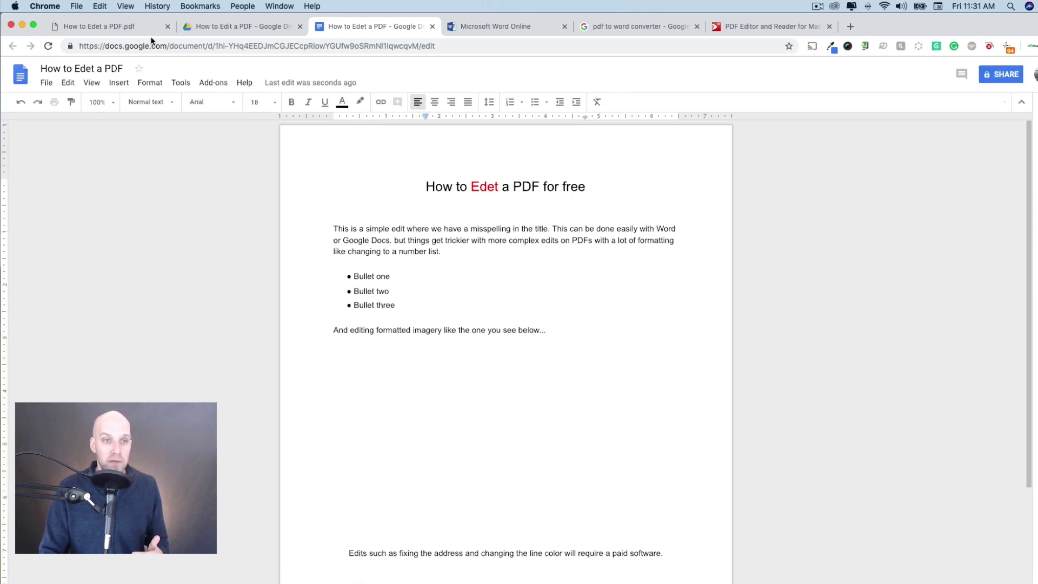
{"action": "left_click", "coordinate": [116, 33]}
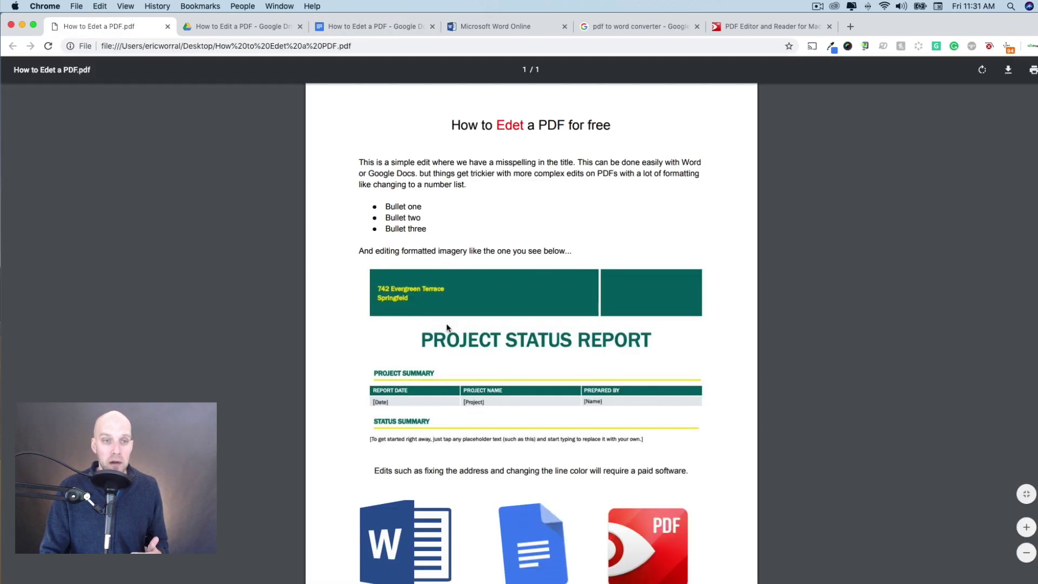
{"action": "left_click", "coordinate": [351, 24]}
- Correct the misspelled document title to read "How to Edit a PDF for free"
{"action": "left_click_drag", "start_coordinate": [534, 195], "coordinate": [476, 196]}
{"action": "key", "text": "BackSpace"}
{"action": "type", "text": "Edit a PDF for free"}
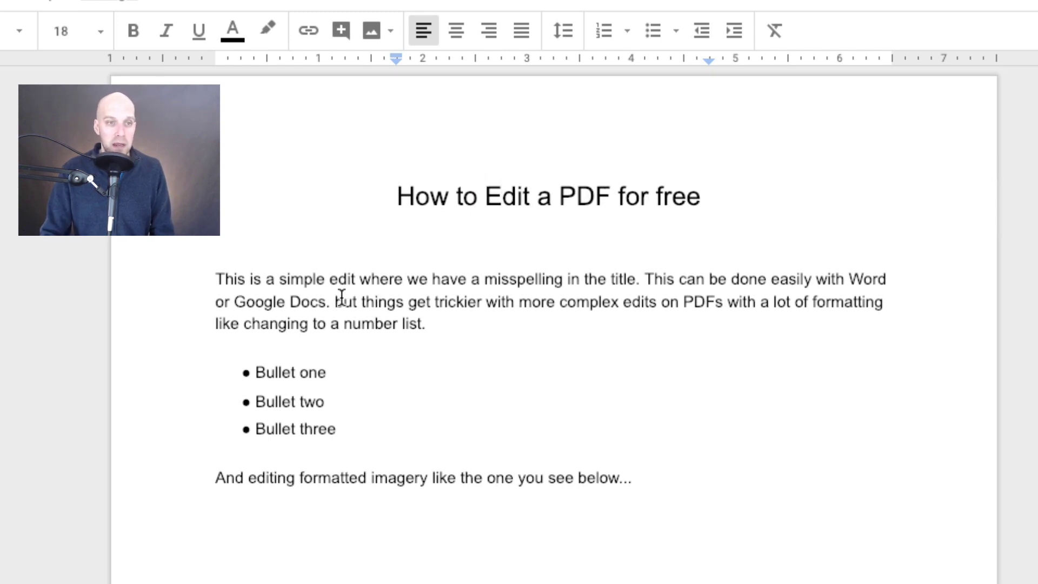
- Remove the period after "Google Docs" in the first paragraph so the sentence continues with "but things get trickier"
{"action": "left_click", "coordinate": [342, 297]}
{"action": "key", "text": "BackSpace"}
{"action": "type", "text": "b"}
{"action": "left_click", "coordinate": [328, 297]}
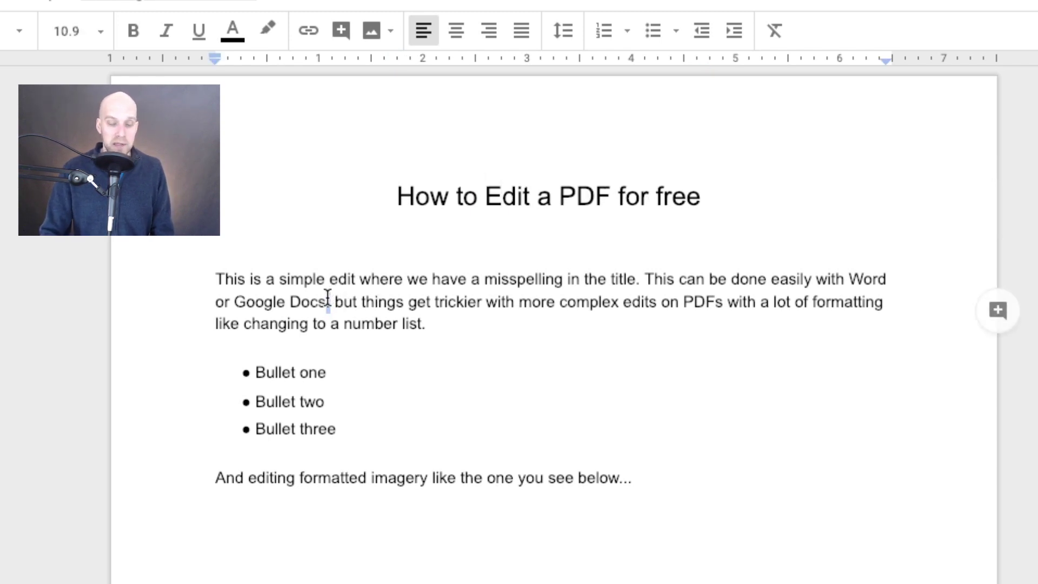
{"action": "key", "text": "BackSpace"}
- Try to apply numbered-list formatting to the three bullet lines, and undo it
{"action": "left_click", "coordinate": [360, 429]}
{"action": "left_click_drag", "start_coordinate": [360, 429], "coordinate": [222, 371]}
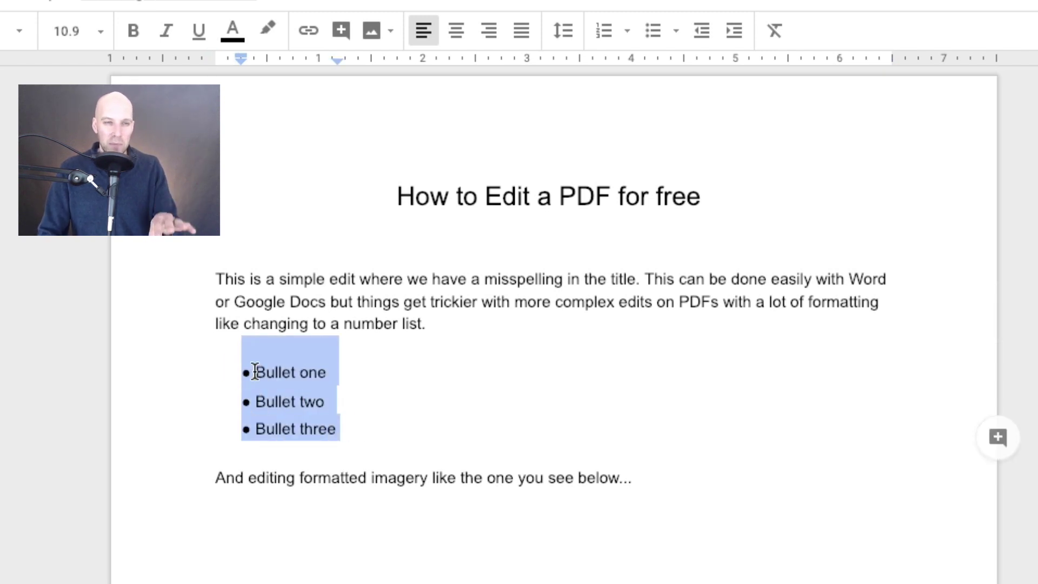
{"action": "left_click", "coordinate": [298, 372]}
{"action": "left_click_drag", "start_coordinate": [356, 436], "coordinate": [250, 370]}
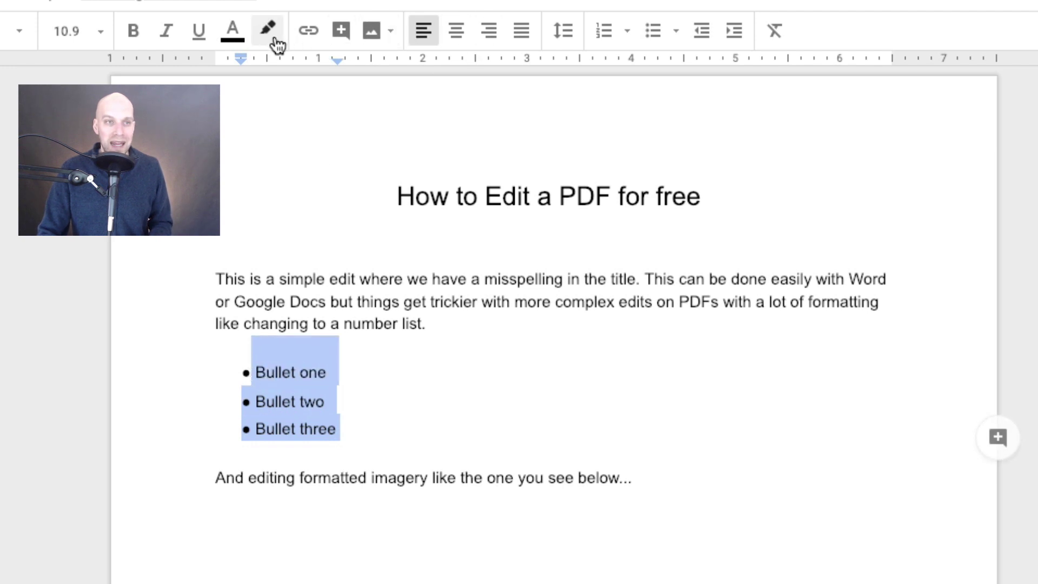
{"action": "left_click", "coordinate": [604, 31]}
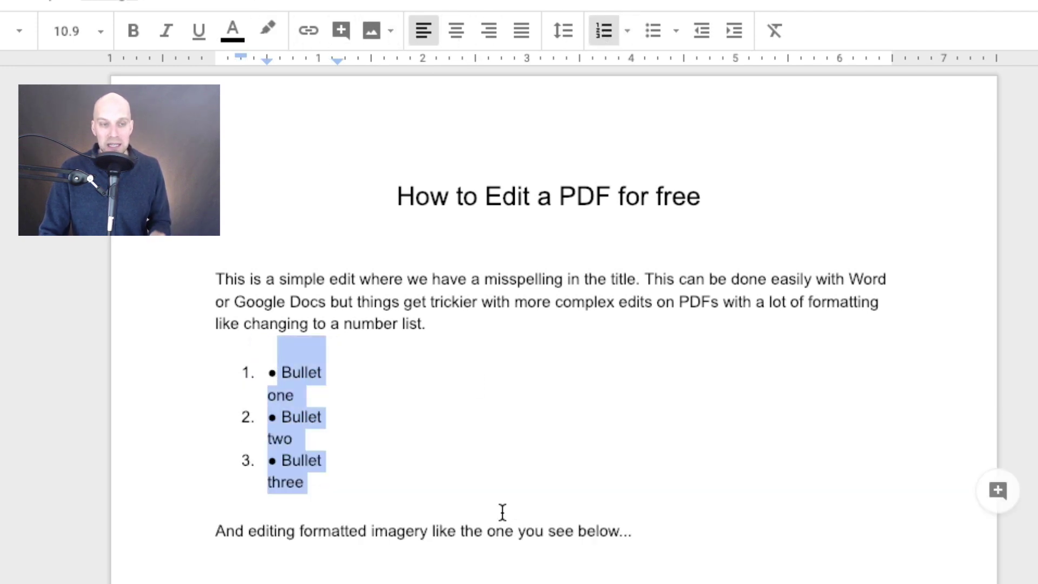
{"action": "key", "text": "ctrl+z"}
- Replace the three bullet lines with a numbered list containing One, Two and Three
{"action": "left_click", "coordinate": [362, 423]}
{"action": "left_click_drag", "start_coordinate": [366, 436], "coordinate": [204, 366]}
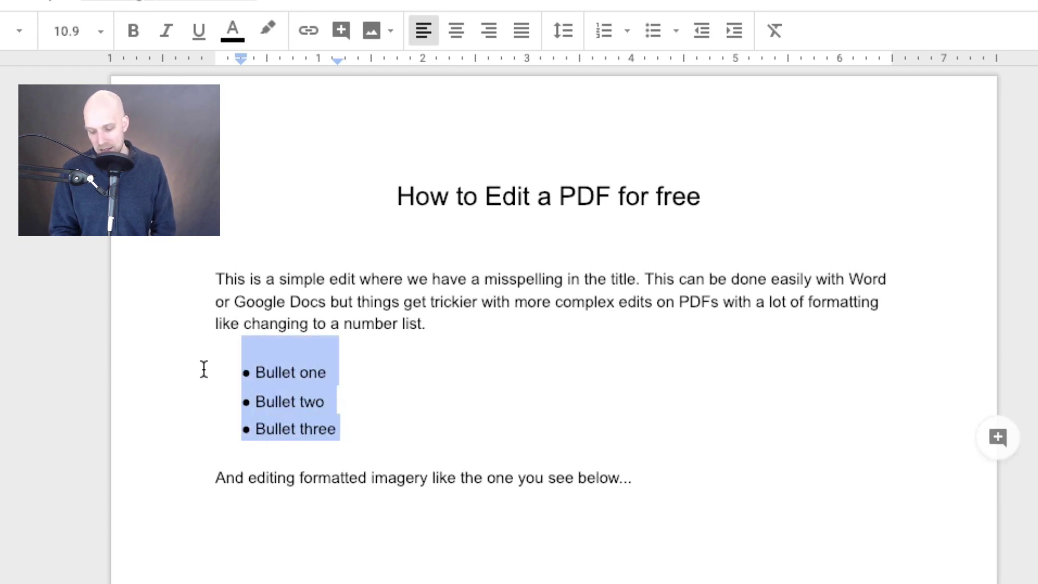
{"action": "key", "text": "BackSpace"}
{"action": "key", "text": "Return"}
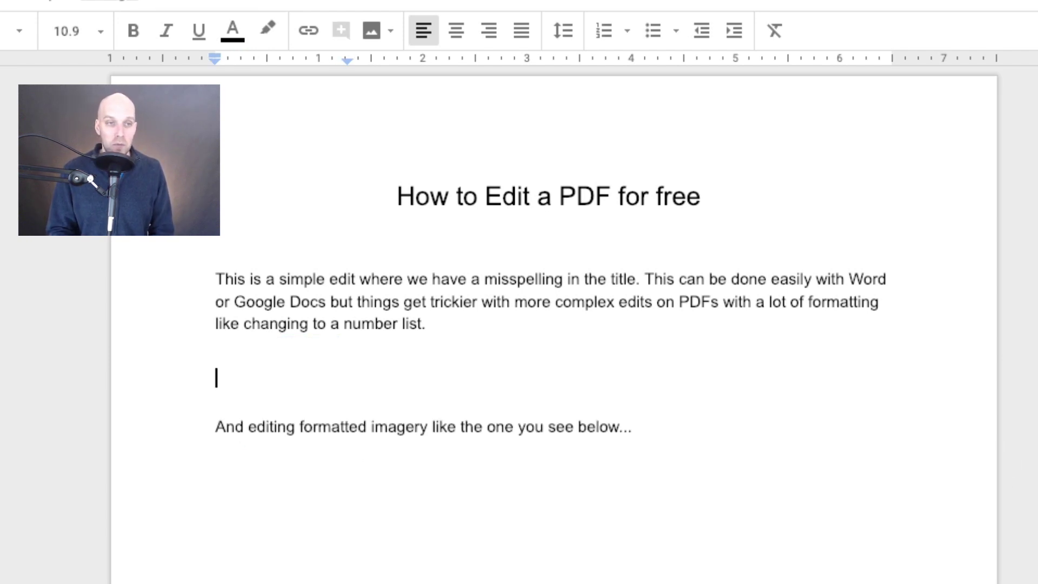
{"action": "left_click", "coordinate": [603, 31]}
{"action": "type", "text": "One"}
{"action": "key", "text": "Return"}
{"action": "type", "text": "Two"}
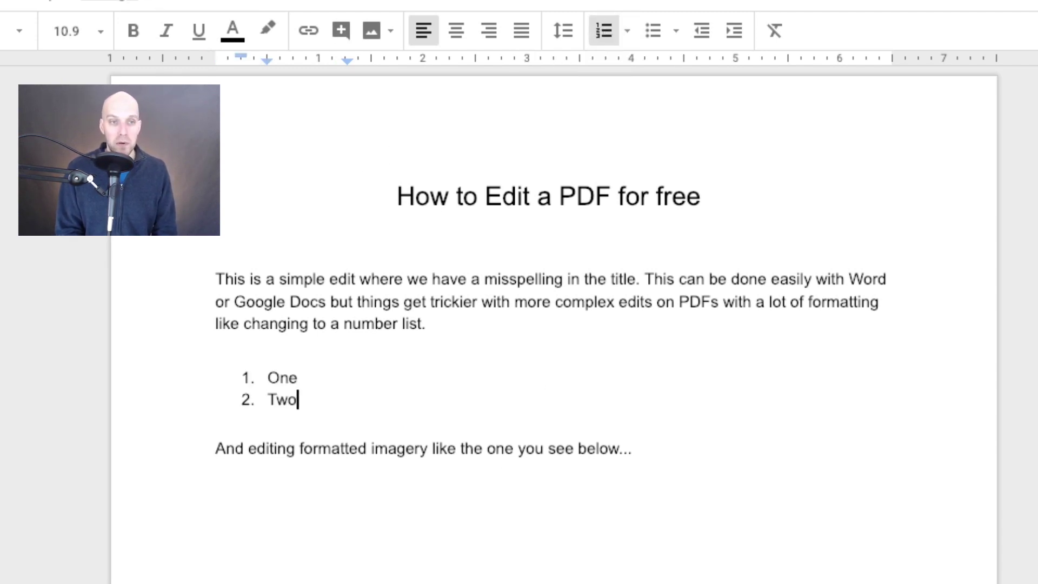
{"action": "key", "text": "Return"}
{"action": "type", "text": "Three"}
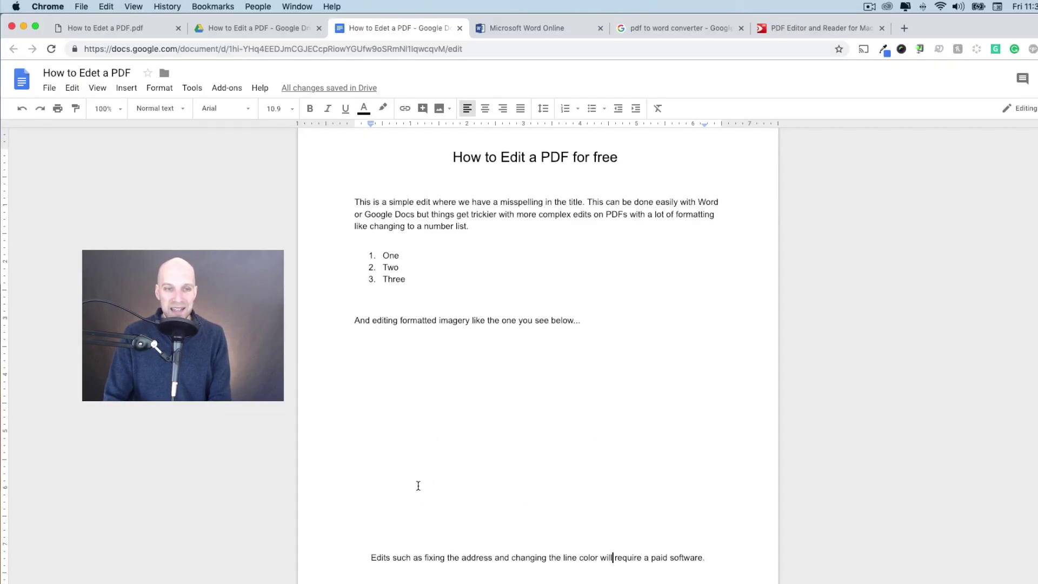
- Delete everything from "And editing formatted imagery" through the closing sentence about paid software, including the blank image area
{"action": "scroll", "coordinate": [581, 452], "scroll_direction": "down", "scroll_amount": 1}
{"action": "left_click_drag", "start_coordinate": [501, 404], "coordinate": [658, 431]}
{"action": "scroll", "coordinate": [649, 460], "scroll_direction": "down", "scroll_amount": 4}
{"action": "left_click", "coordinate": [646, 494]}
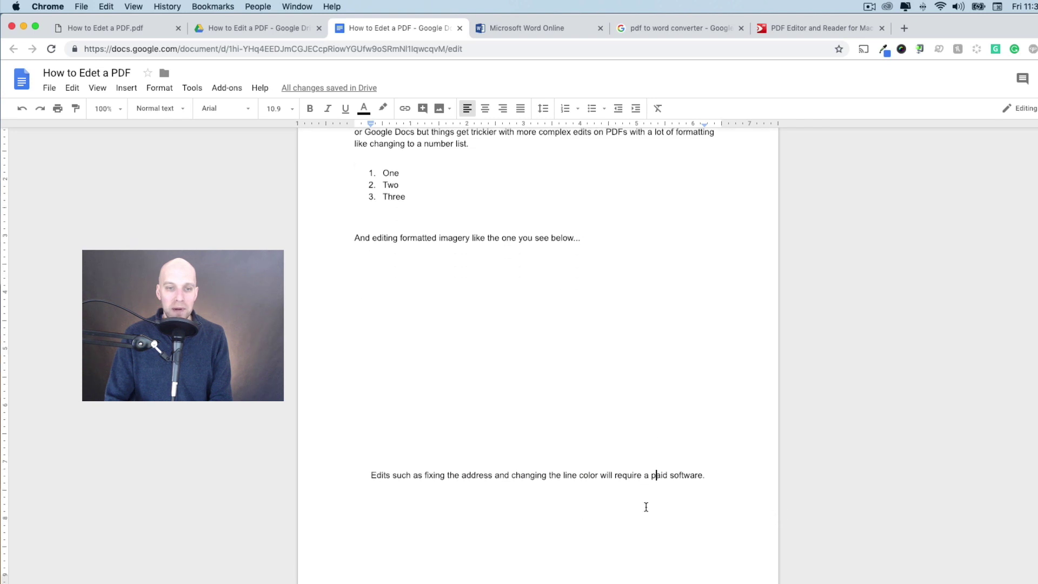
{"action": "scroll", "coordinate": [648, 513], "scroll_direction": "down", "scroll_amount": 1}
{"action": "left_click_drag", "start_coordinate": [734, 541], "coordinate": [320, 289]}
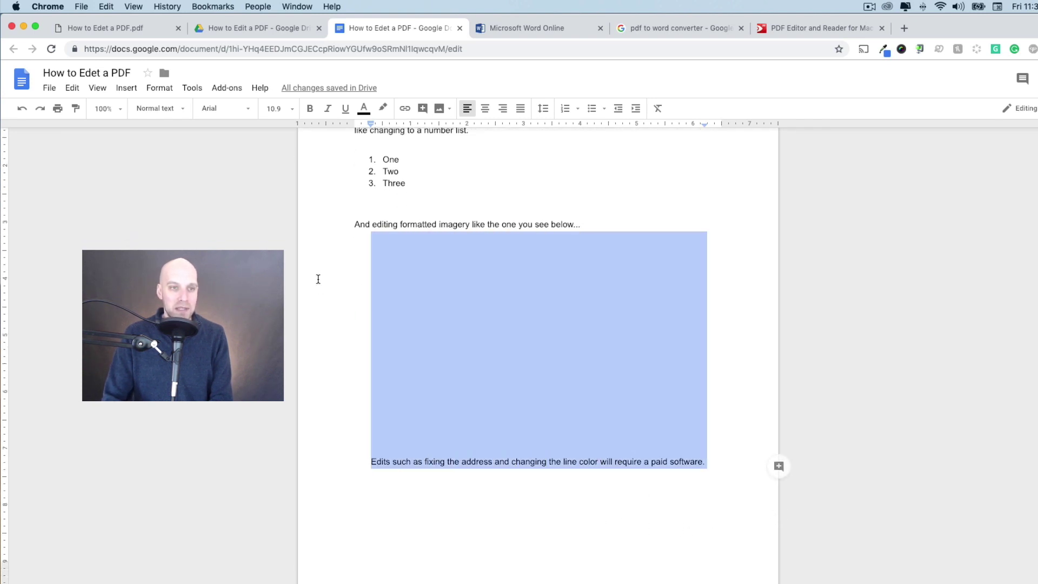
{"action": "left_click_drag", "start_coordinate": [344, 236], "coordinate": [347, 227]}
{"action": "key", "text": "BackSpace"}
{"action": "scroll", "coordinate": [433, 350], "scroll_direction": "up", "scroll_amount": 3}
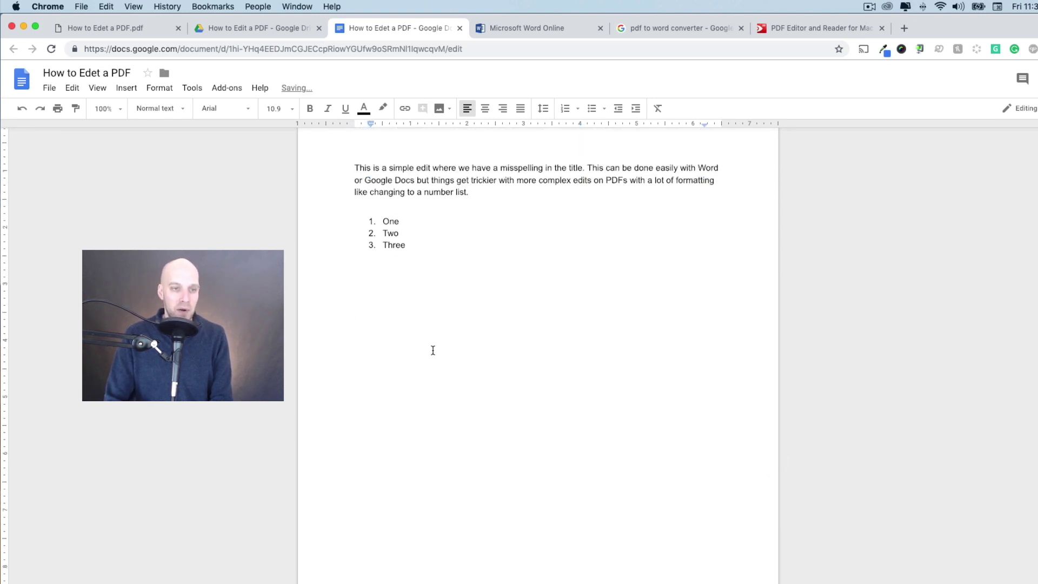
- Clear the leftover blank lines beneath the numbered list and add fresh empty lines after "Three"
{"action": "key", "text": "BackSpace"}
{"action": "key", "text": "BackSpace"}
{"action": "key", "text": "BackSpace"}
{"action": "key", "text": "BackSpace"}
{"action": "key", "text": "BackSpace"}
{"action": "key", "text": "BackSpace"}
{"action": "type", "text": "e"}
{"action": "key", "text": "Return"}
{"action": "key", "text": "Return"}
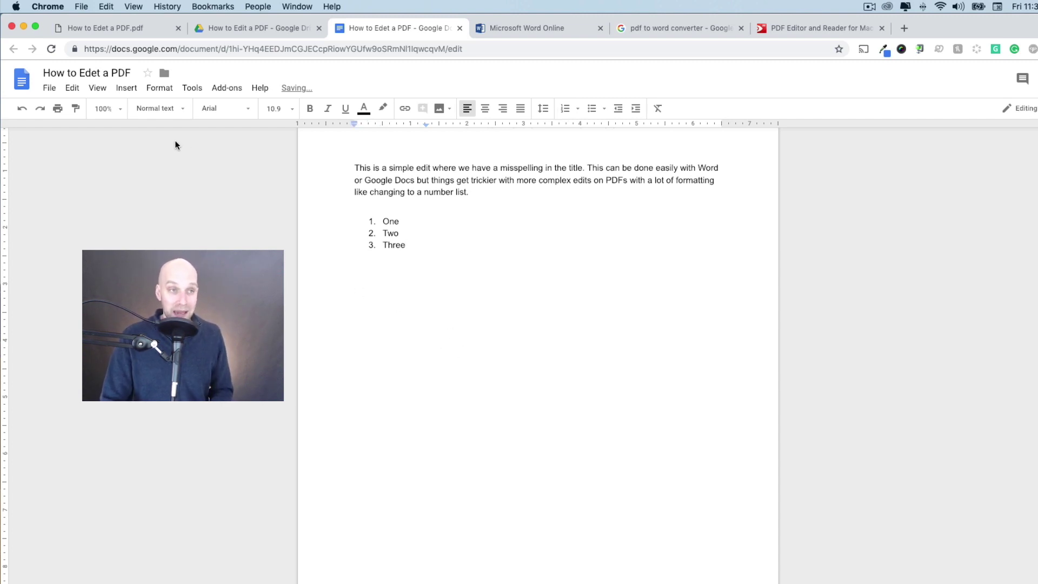
- Insert a horizontal line below the numbered list and place the cursor after it
{"action": "left_click", "coordinate": [127, 88]}
{"action": "left_click", "coordinate": [155, 174]}
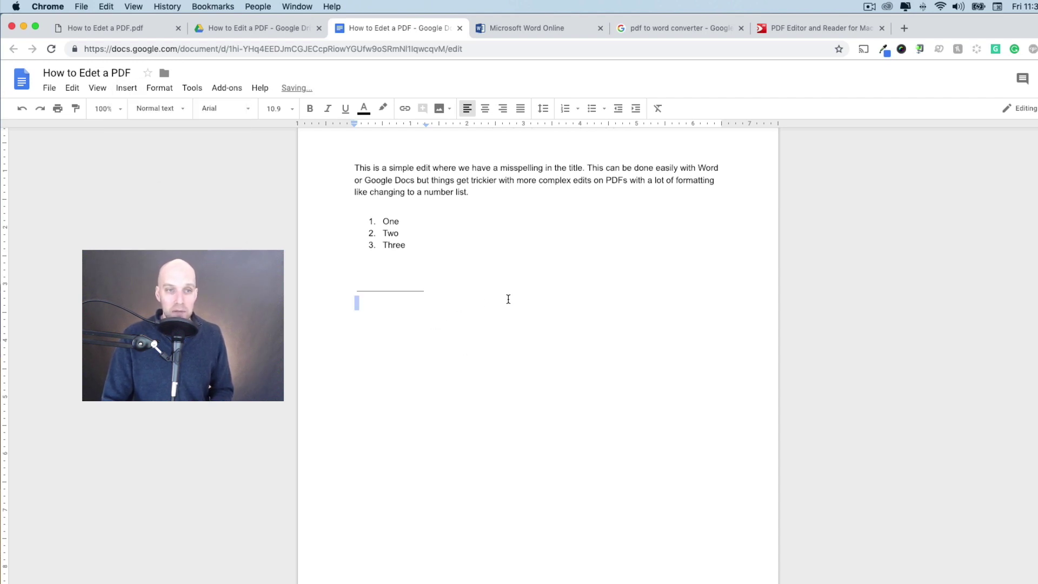
{"action": "left_click", "coordinate": [430, 291]}
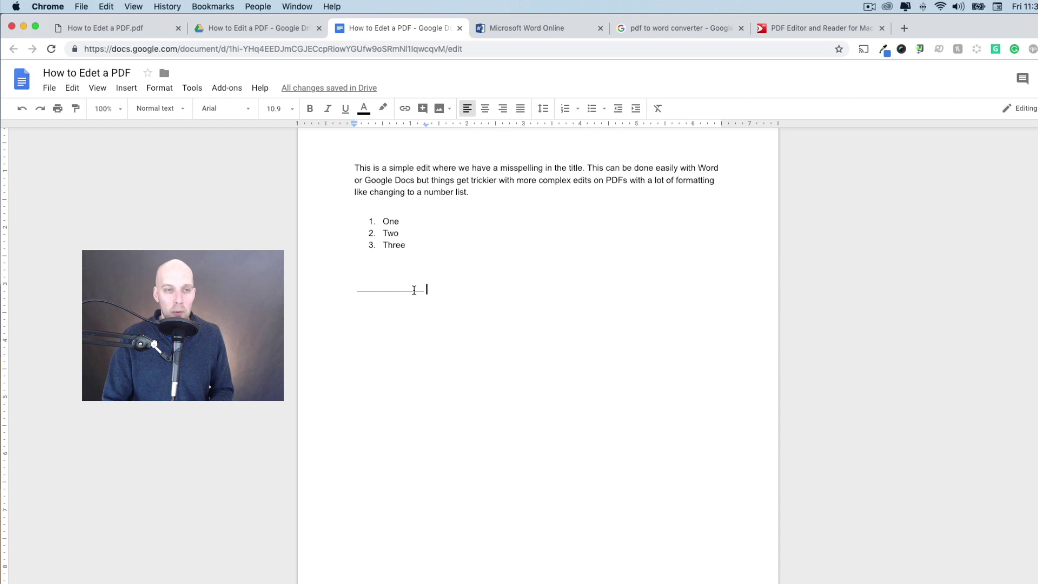
- Download the edited document as a PDF and open the downloaded file to check the word "Edit" in its title
{"action": "scroll", "coordinate": [660, 301], "scroll_direction": "up", "scroll_amount": 3}
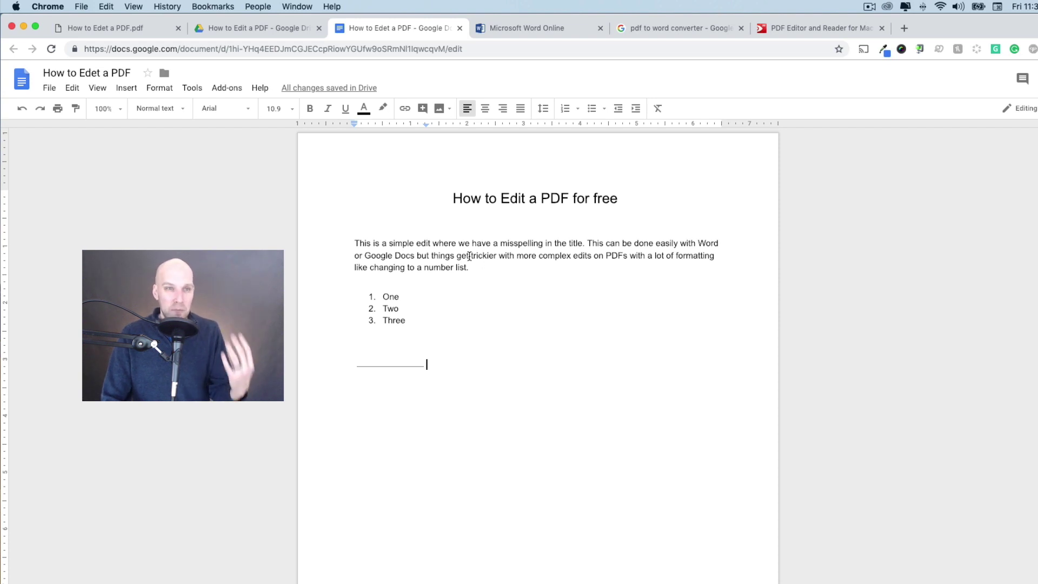
{"action": "left_click", "coordinate": [51, 92]}
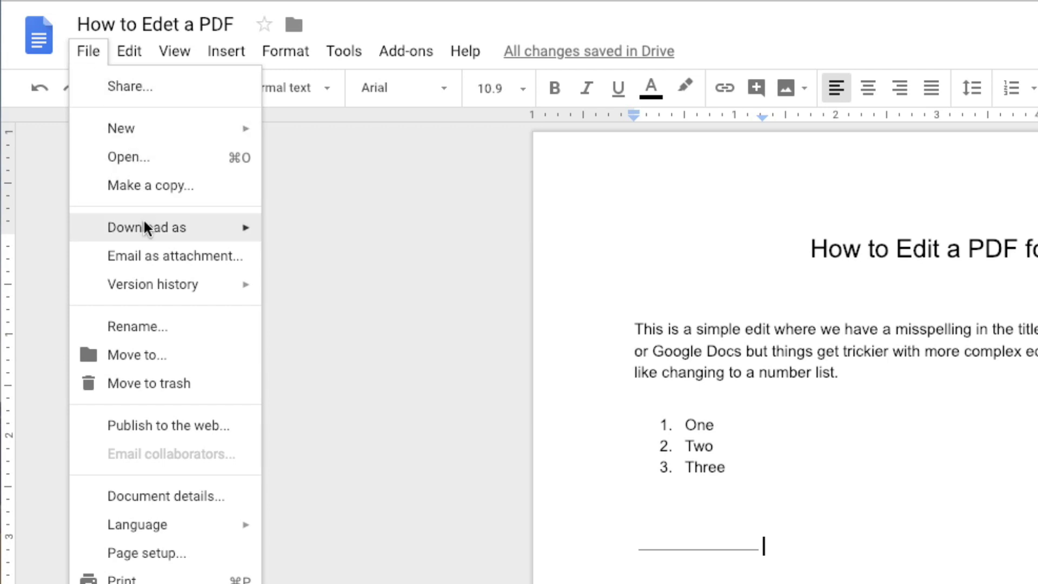
{"action": "mouse_move", "coordinate": [146, 231]}
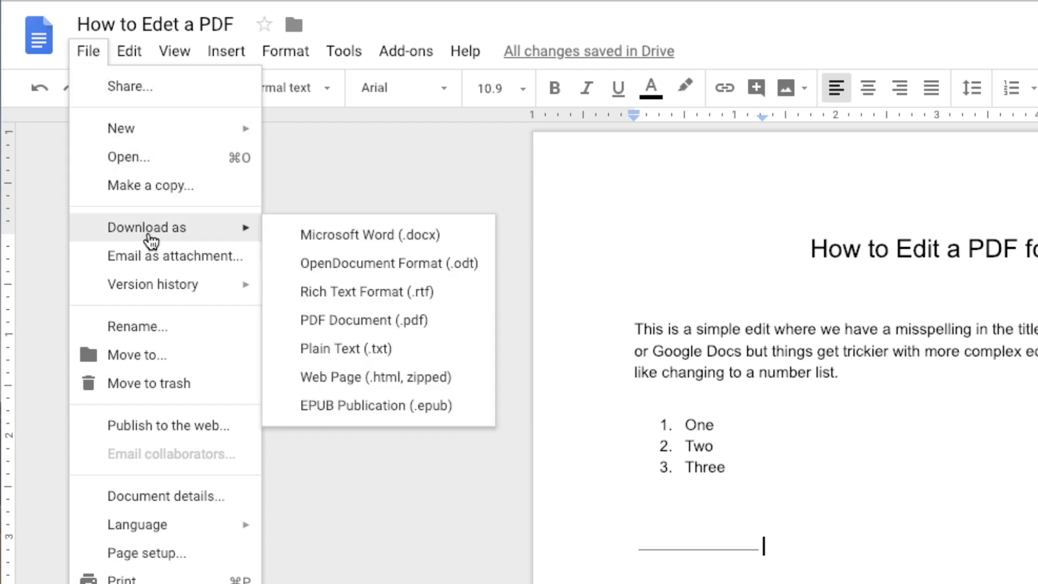
{"action": "left_click", "coordinate": [392, 324]}
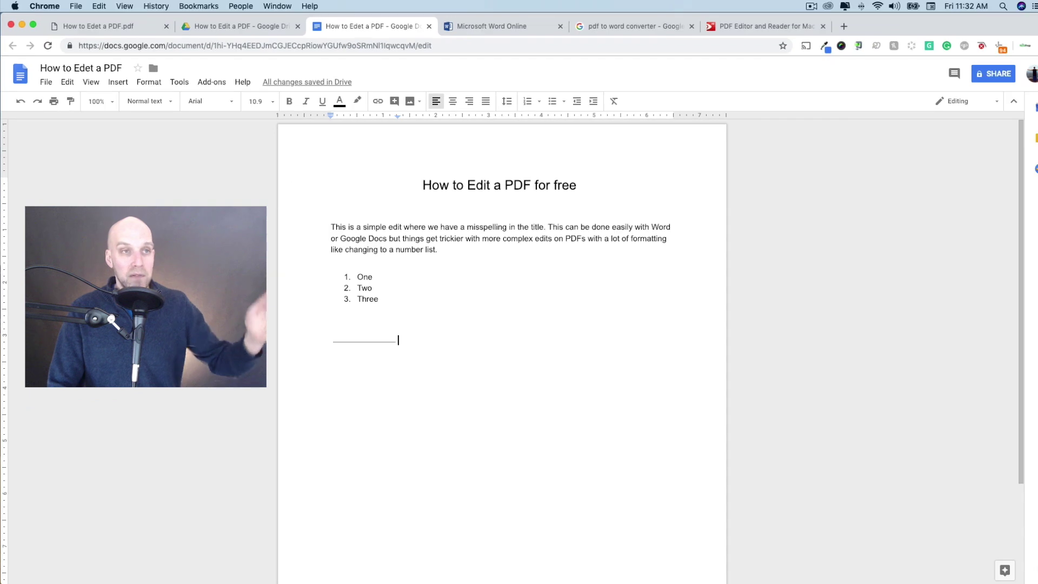
{"action": "left_click", "coordinate": [733, 368]}
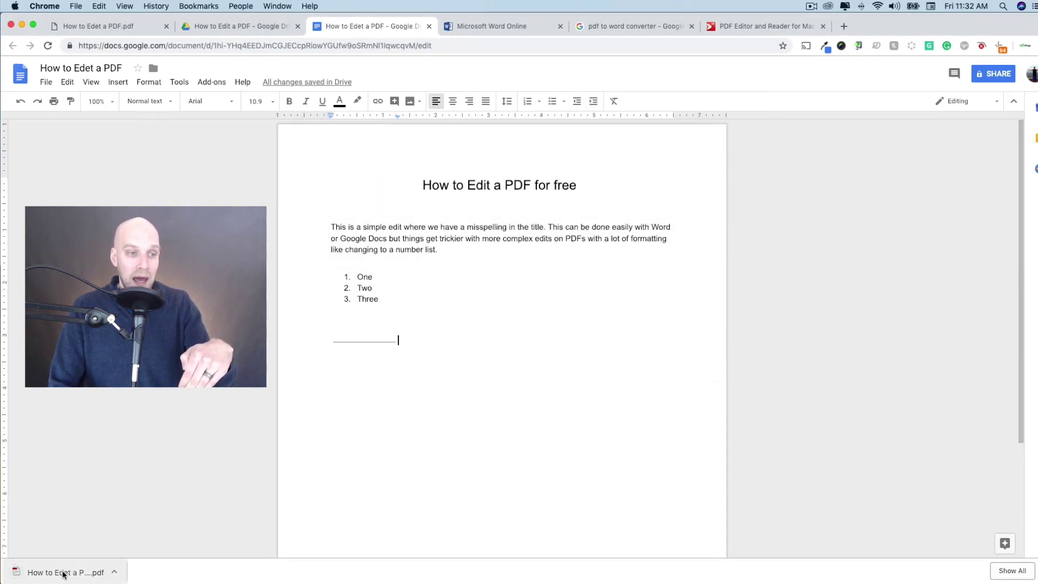
{"action": "left_click", "coordinate": [64, 572]}
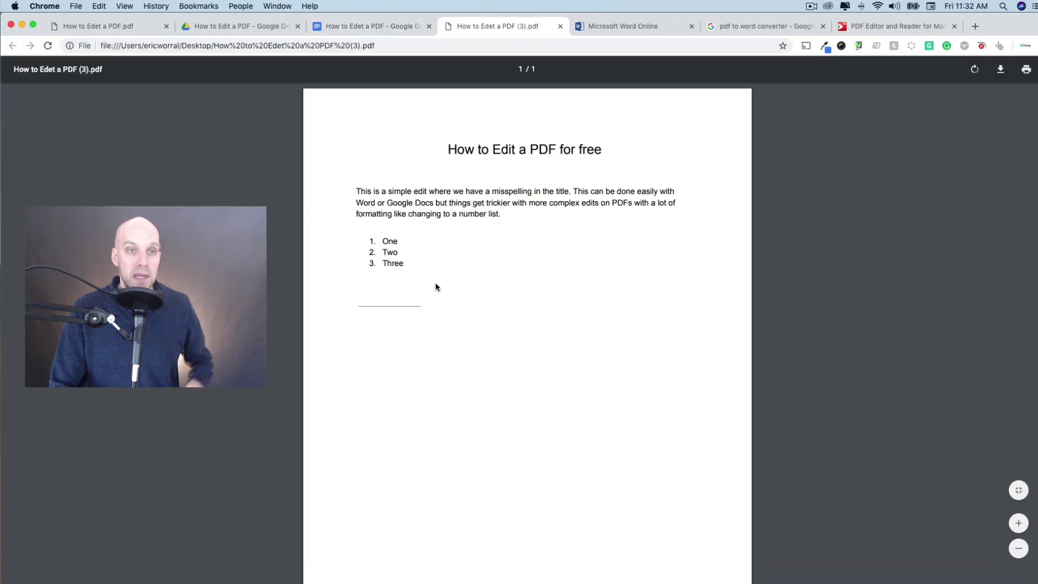
{"action": "left_click_drag", "start_coordinate": [493, 150], "coordinate": [518, 153]}
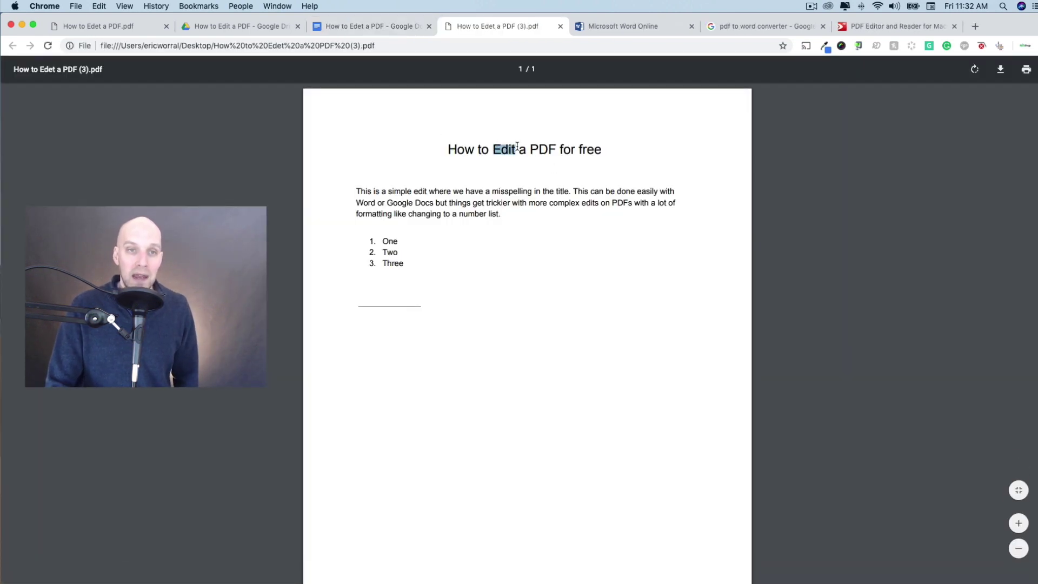
- Read Microsoft's article on changing a PDF file and the linked "Edit PDF content in Word" instructions for Word 2013 or 2016
{"action": "left_click", "coordinate": [615, 26]}
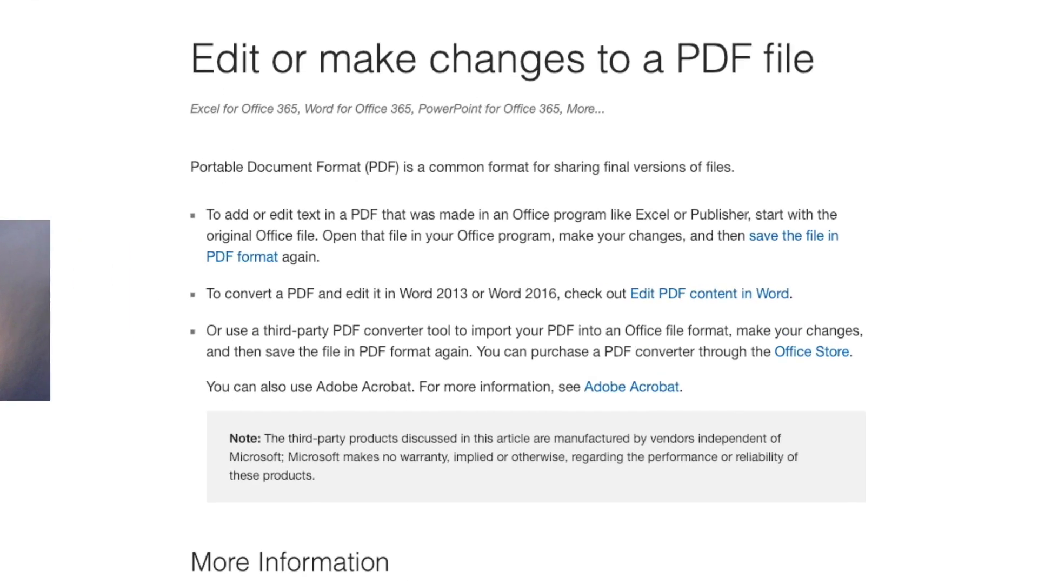
{"action": "left_click_drag", "start_coordinate": [390, 291], "coordinate": [561, 288]}
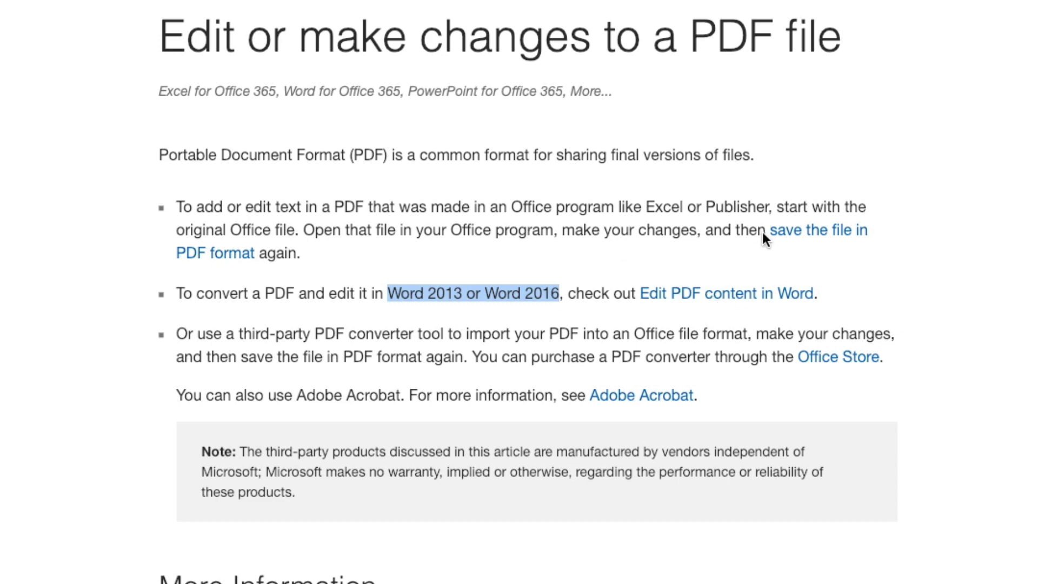
{"action": "left_click", "coordinate": [713, 297]}
{"action": "scroll", "coordinate": [862, 216], "scroll_direction": "down", "scroll_amount": 4}
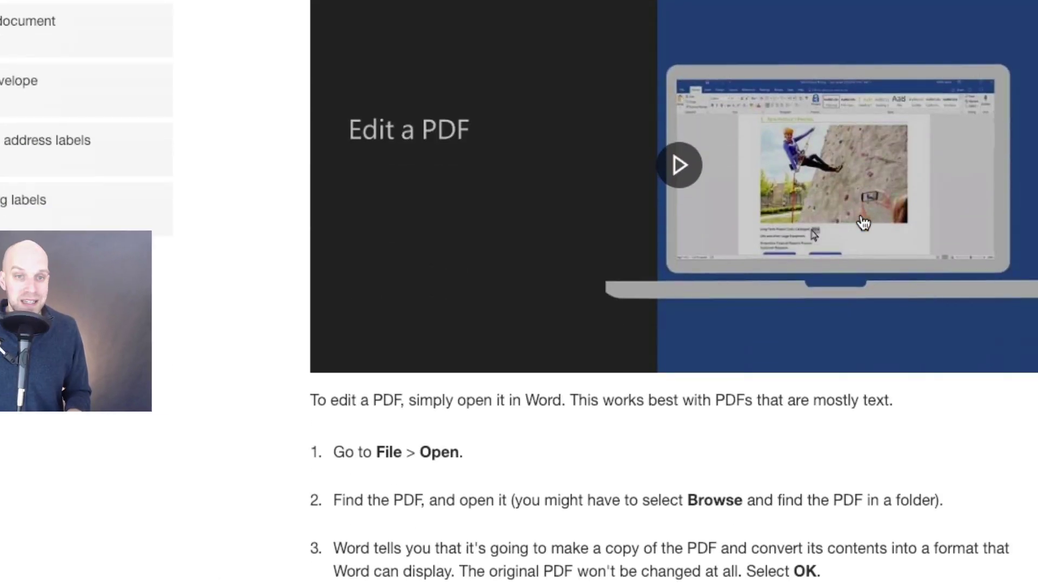
{"action": "scroll", "coordinate": [863, 222], "scroll_direction": "down", "scroll_amount": 4}
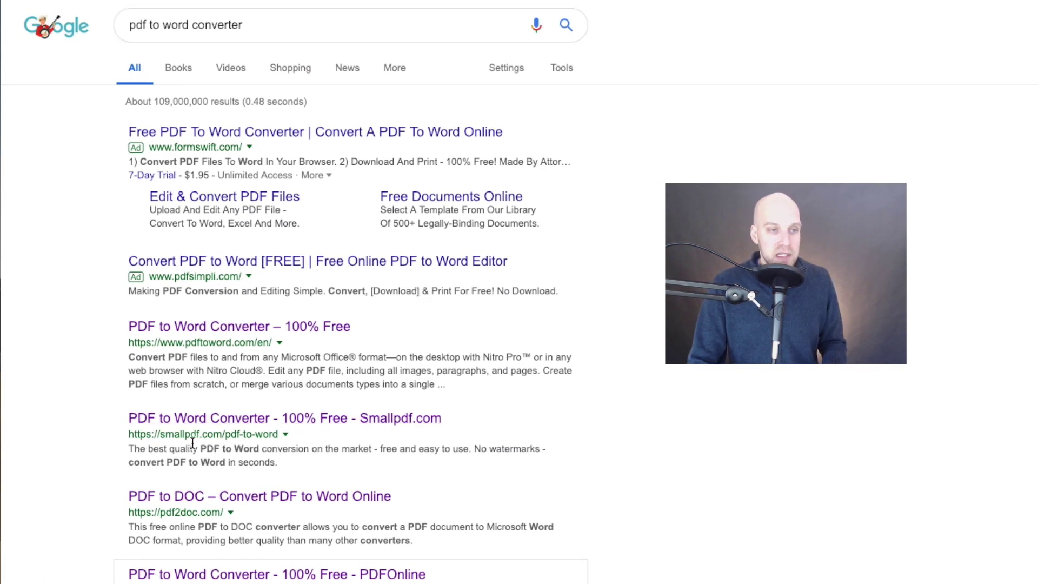
- Open Smallpdf's PDF to Word converter, convert the "How to Edet a PDF" file to an editable Word document, and download it
{"action": "left_click", "coordinate": [217, 418]}
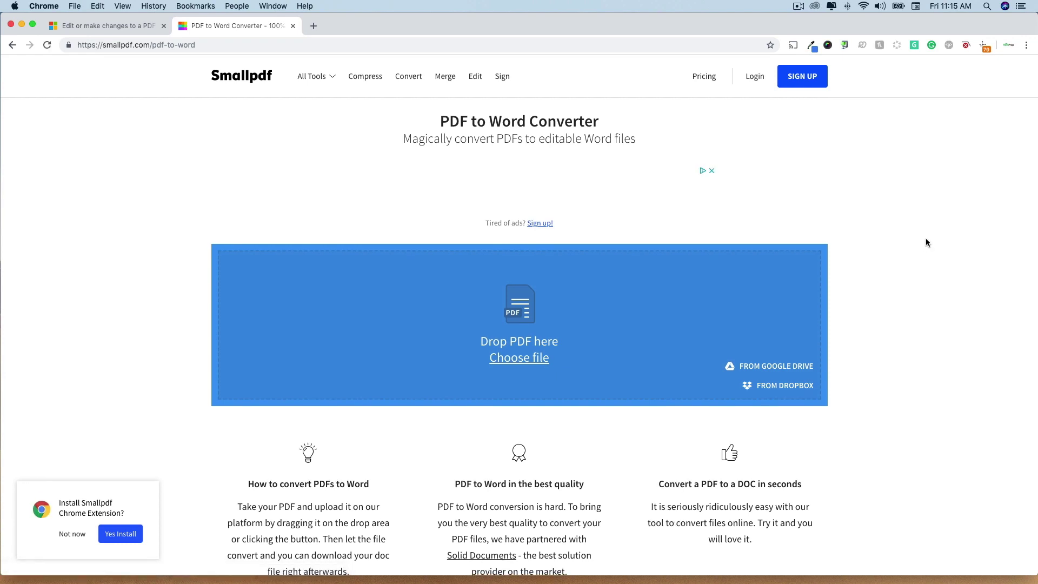
{"action": "left_click", "coordinate": [512, 358]}
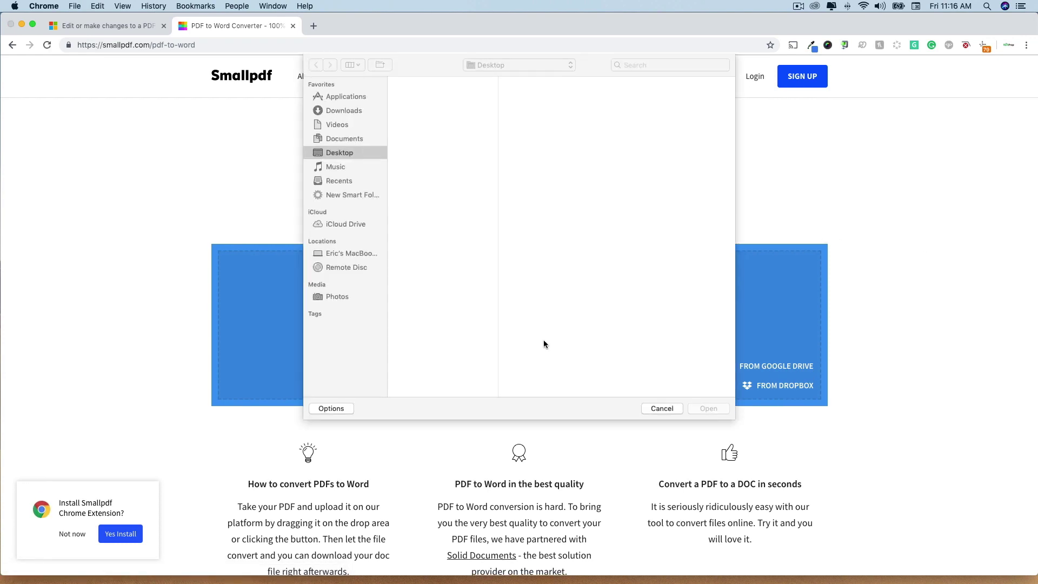
{"action": "left_click", "coordinate": [708, 408]}
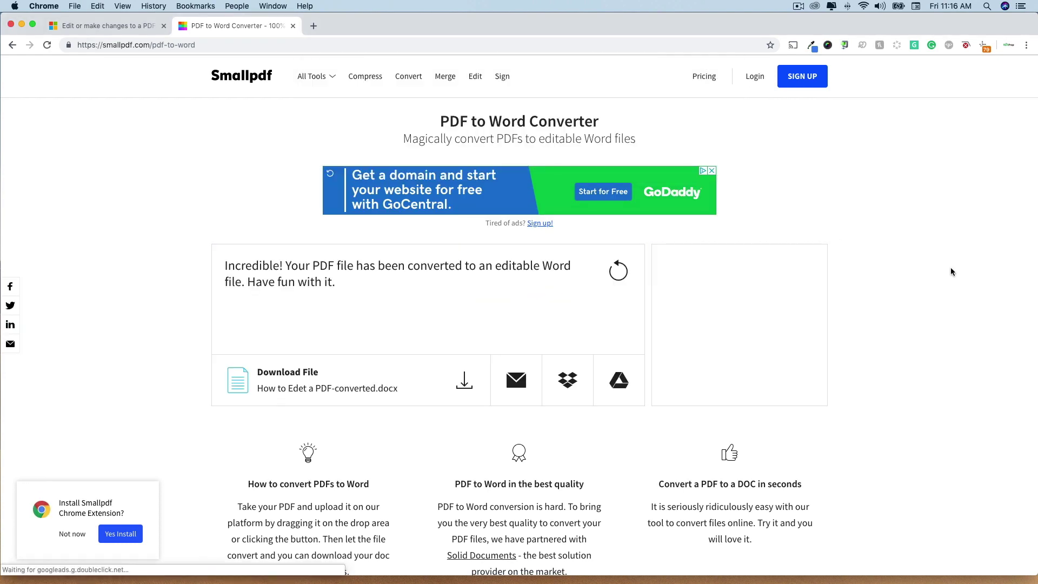
{"action": "left_click", "coordinate": [306, 389]}
{"action": "left_click", "coordinate": [721, 363]}
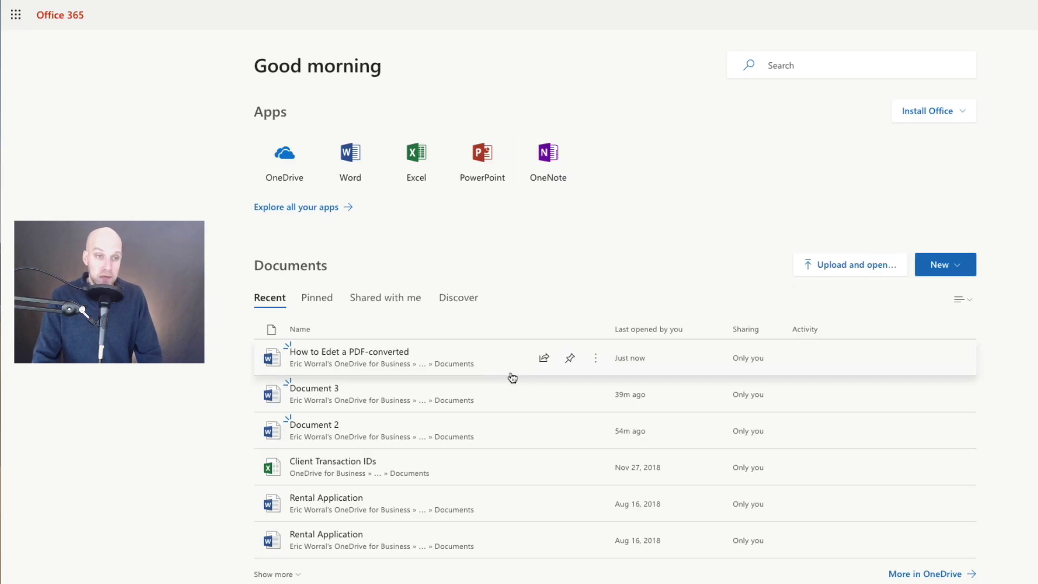
- Upload "How to Edet a PDF-converted.docx" from the Desktop to Office 365 and open it in Word Online
{"action": "left_click", "coordinate": [860, 266]}
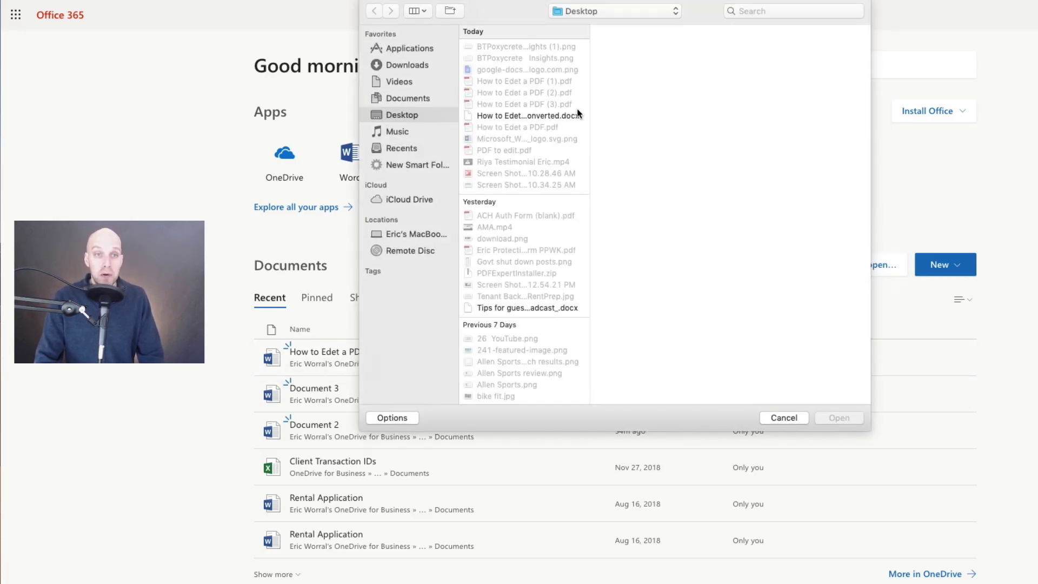
{"action": "left_click", "coordinate": [543, 115]}
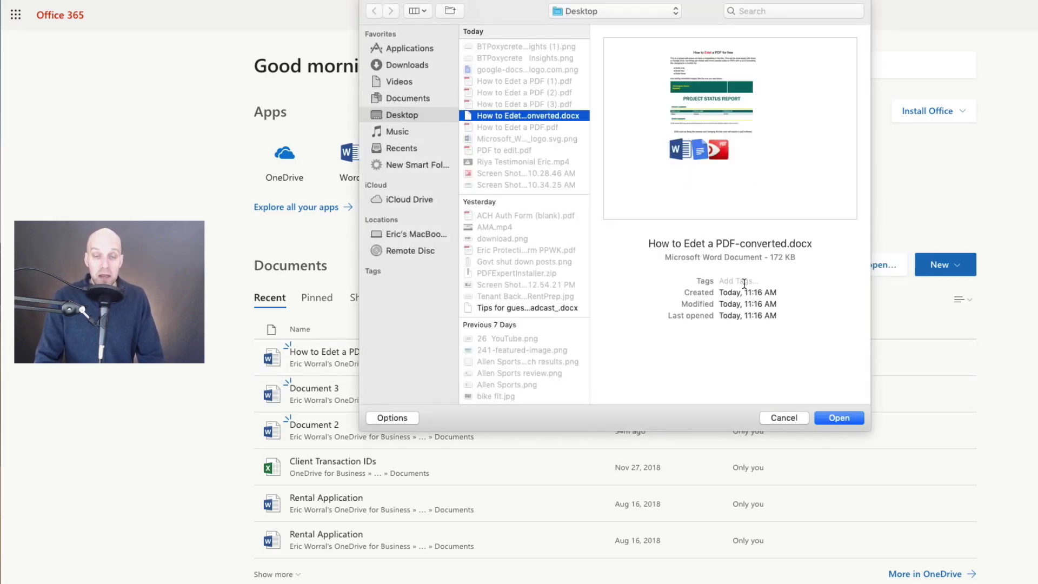
{"action": "left_click", "coordinate": [840, 417]}
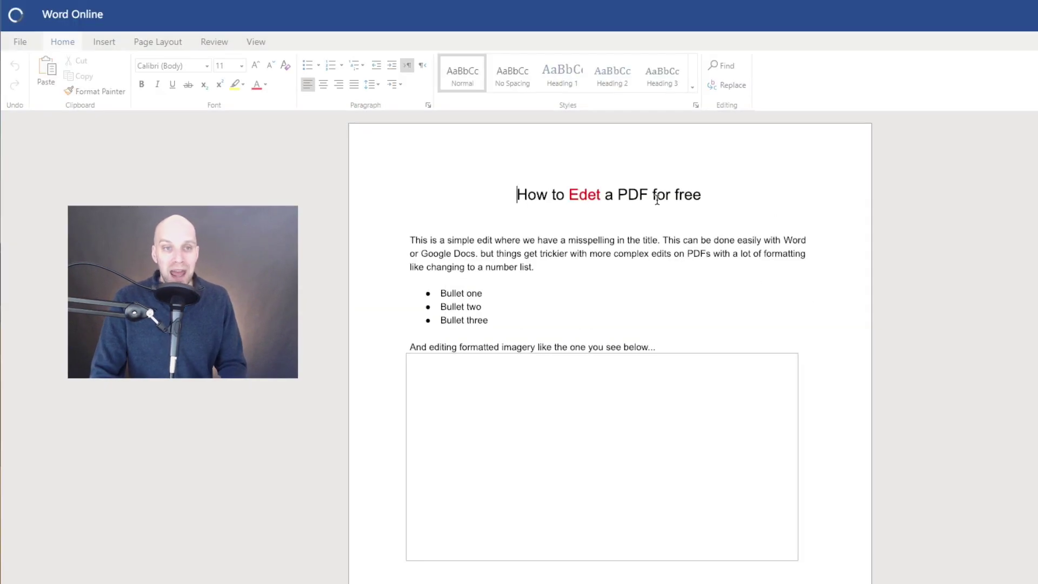
- Select the Google Docs logo and the project status report image to examine how they converted
{"action": "scroll", "coordinate": [620, 386], "scroll_direction": "down", "scroll_amount": 3}
{"action": "left_click", "coordinate": [605, 534]}
{"action": "left_click", "coordinate": [598, 494]}
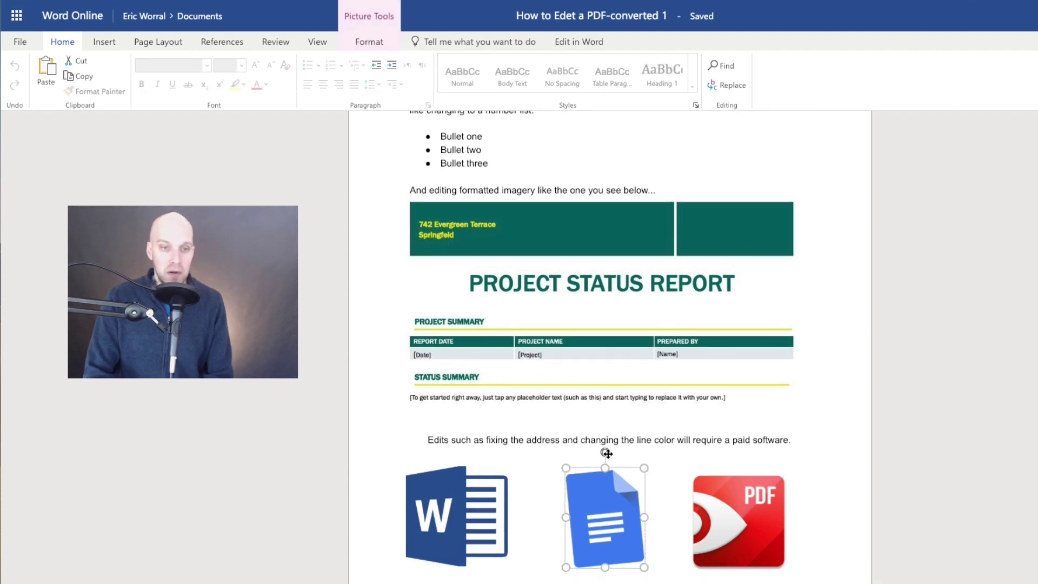
{"action": "left_click_drag", "start_coordinate": [604, 452], "coordinate": [614, 454]}
{"action": "left_click", "coordinate": [600, 327]}
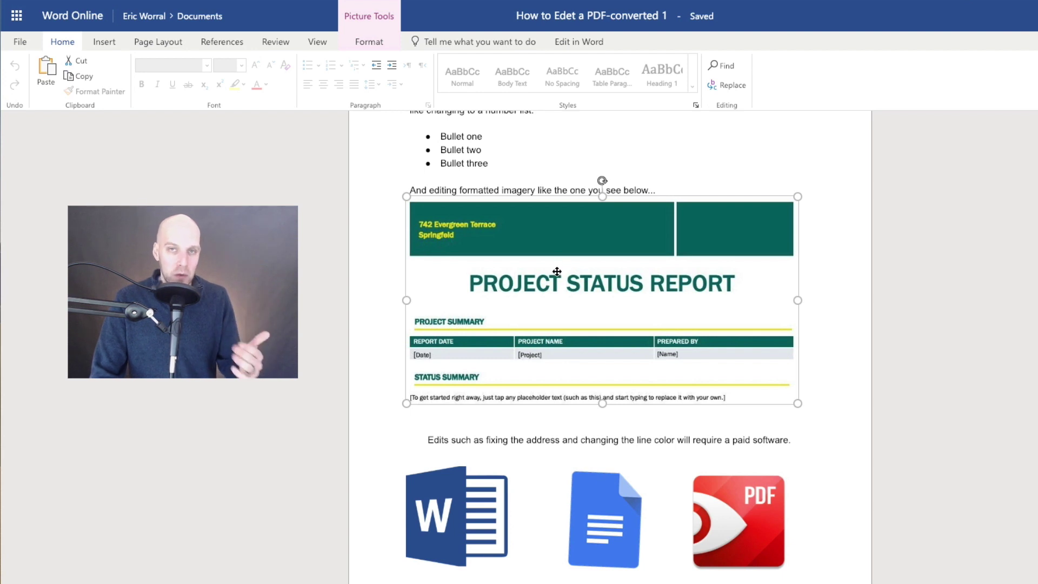
- Open the Save As options for the converted Word document
{"action": "scroll", "coordinate": [554, 281], "scroll_direction": "up", "scroll_amount": 2}
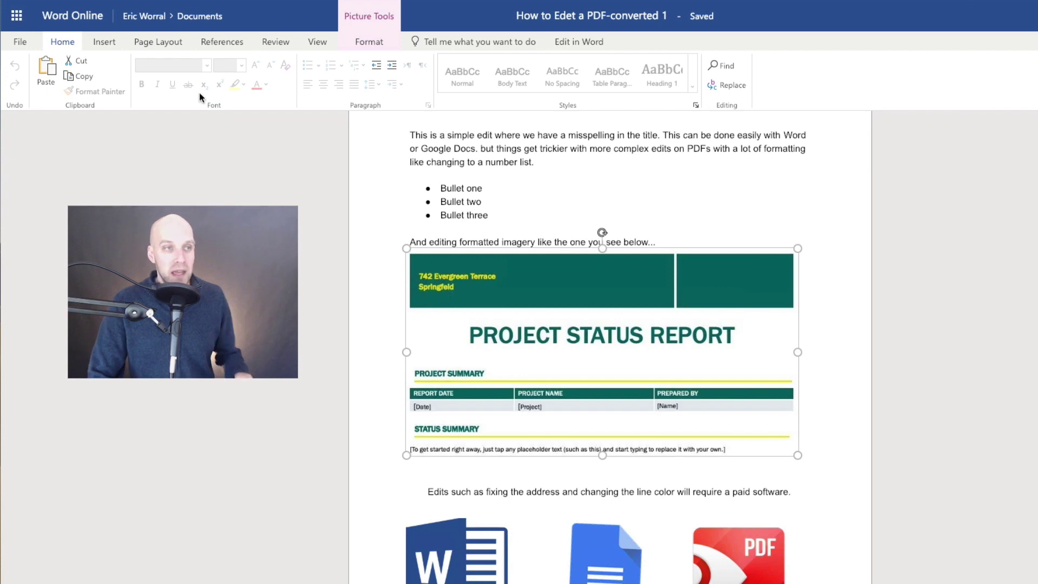
{"action": "left_click", "coordinate": [20, 42]}
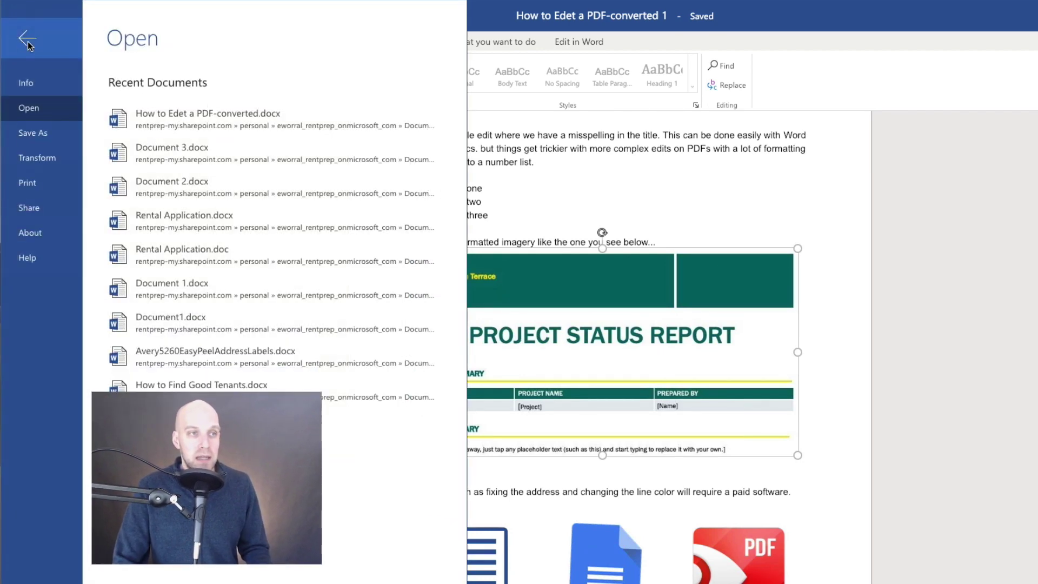
{"action": "left_click", "coordinate": [31, 134]}
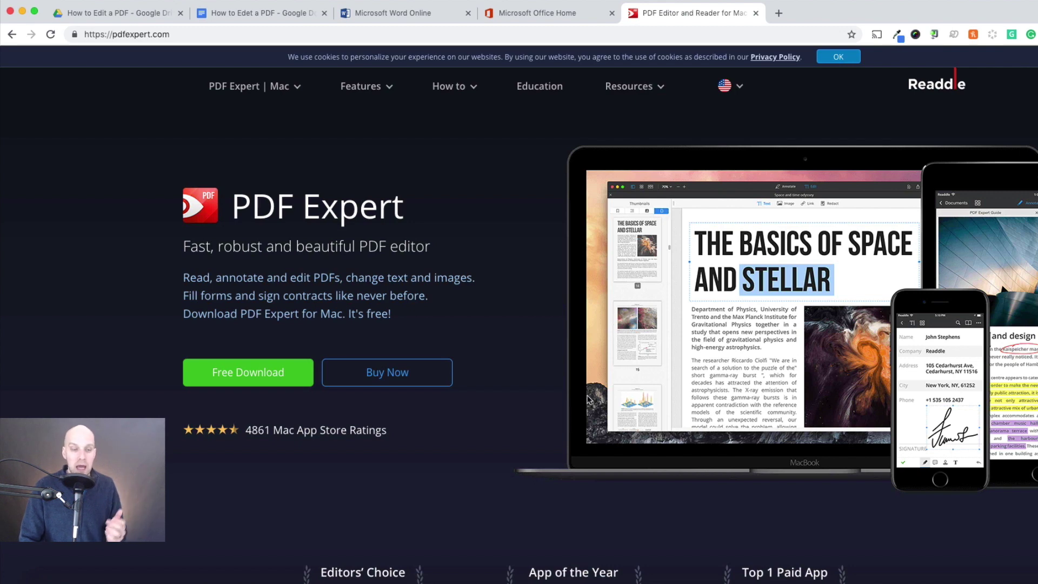
- Skim the PDF Expert website, switch to the PDF Expert app, and open the recent file "How to Edet a PDF.pdf"
{"action": "scroll", "coordinate": [579, 400], "scroll_direction": "down", "scroll_amount": 3}
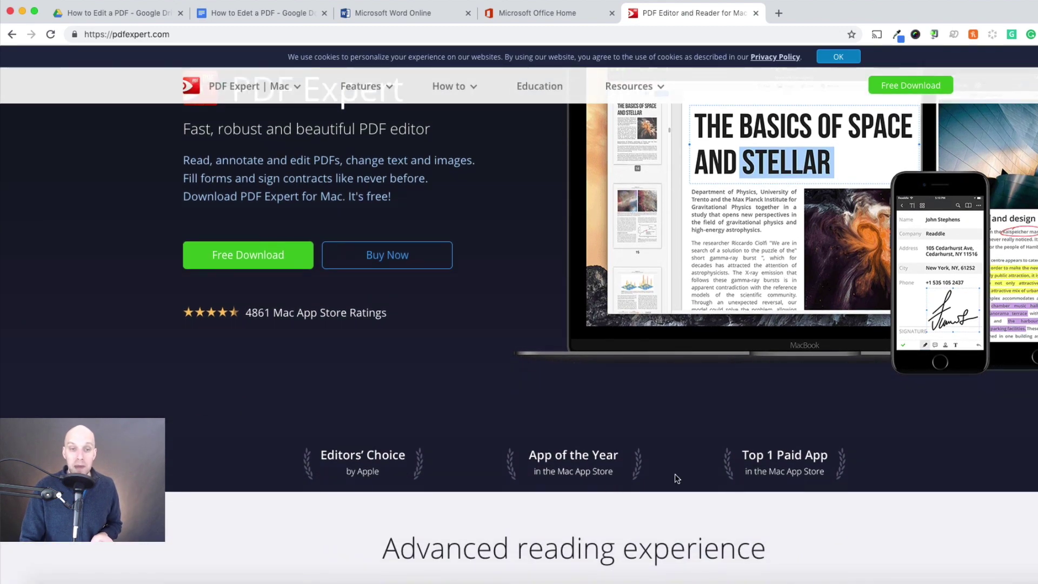
{"action": "scroll", "coordinate": [685, 475], "scroll_direction": "up", "scroll_amount": 3}
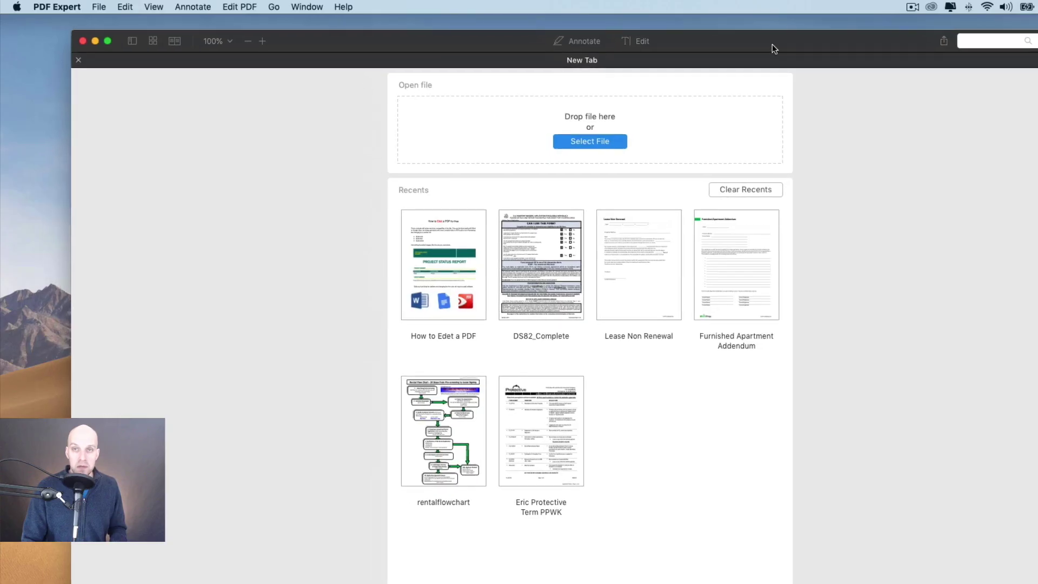
{"action": "left_click", "coordinate": [99, 7]}
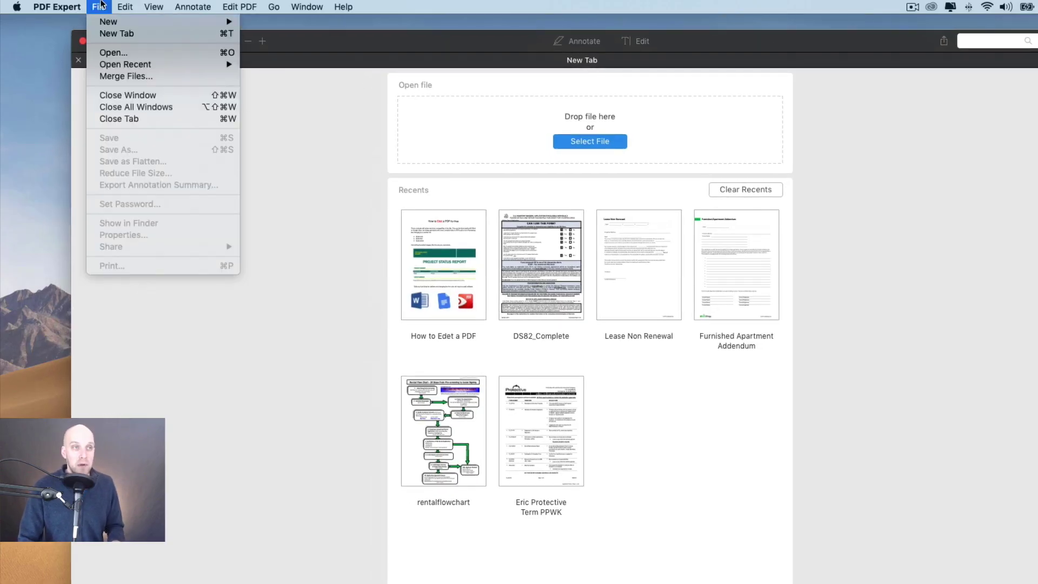
{"action": "mouse_move", "coordinate": [113, 68]}
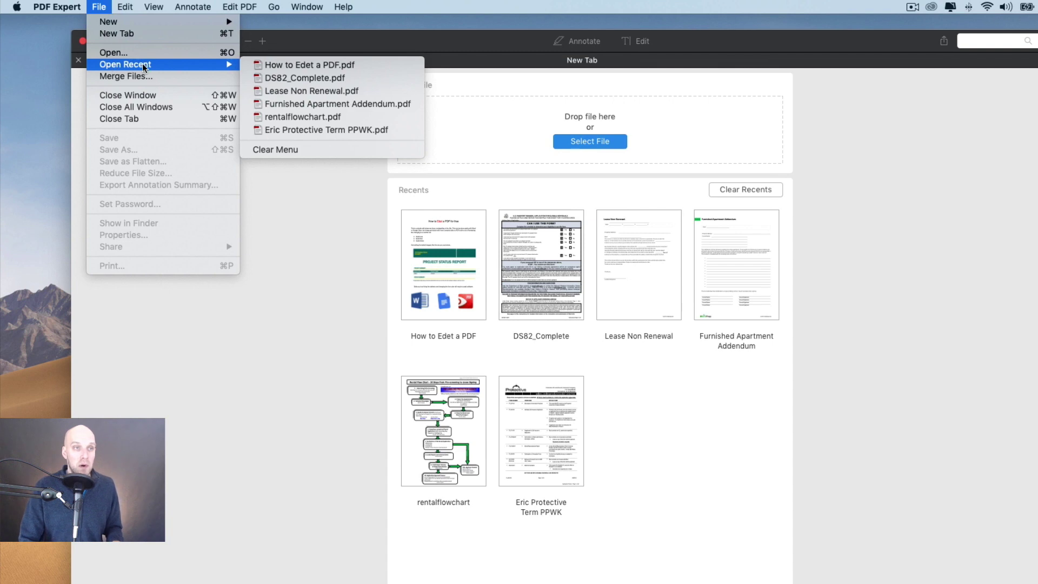
{"action": "left_click", "coordinate": [276, 69]}
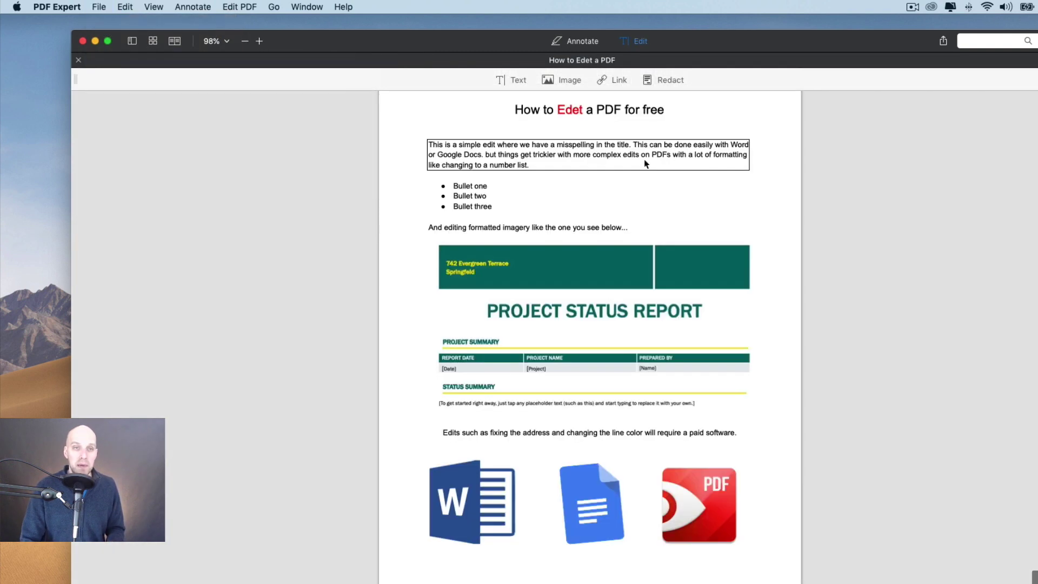
{"action": "scroll", "coordinate": [563, 208], "scroll_direction": "up", "scroll_amount": 2}
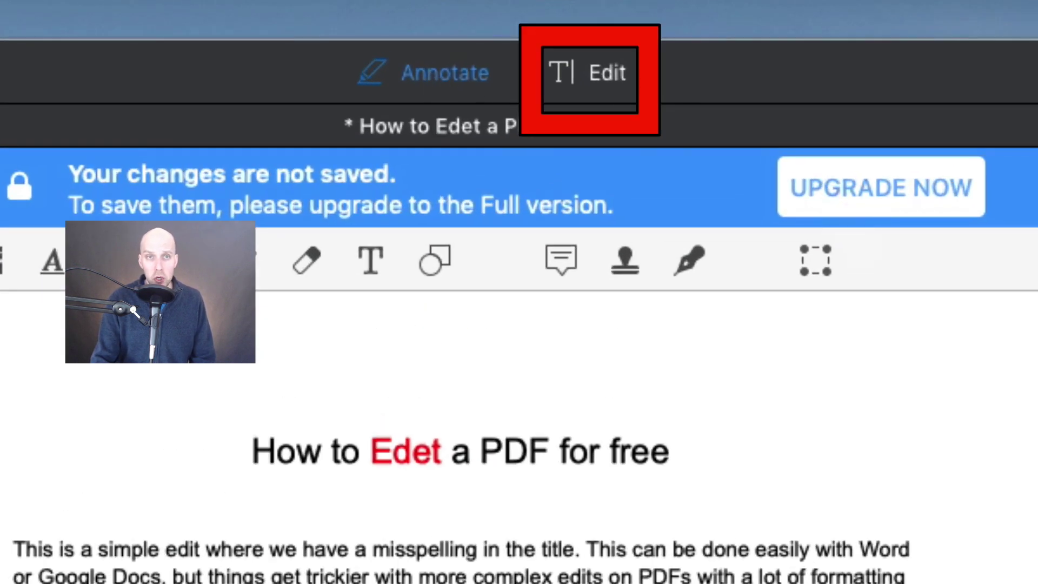
- Enable text editing and replace the misspelled word "Edet" in the title with "Edit"
{"action": "left_click", "coordinate": [607, 73]}
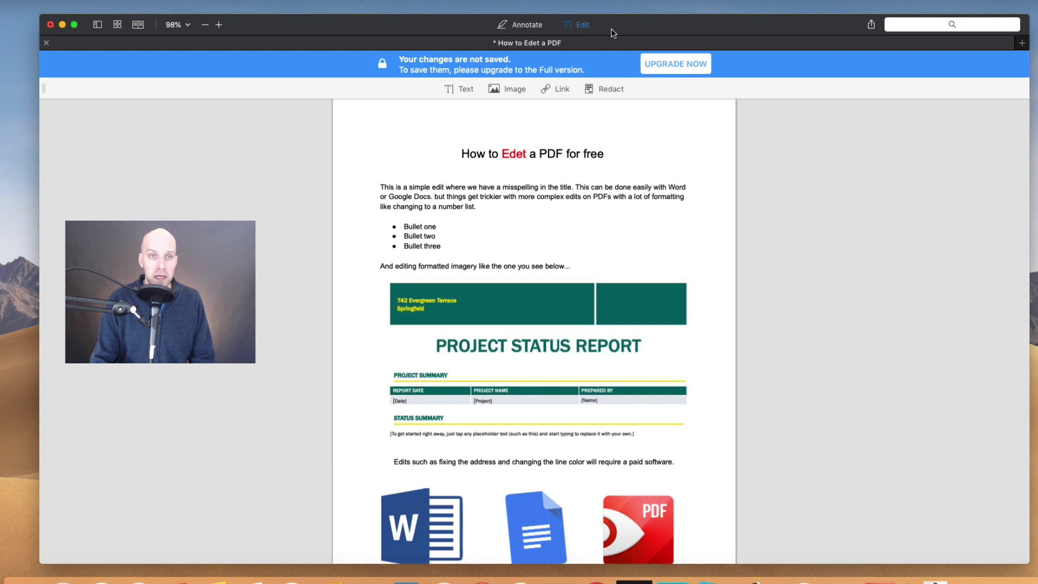
{"action": "left_click", "coordinate": [462, 90]}
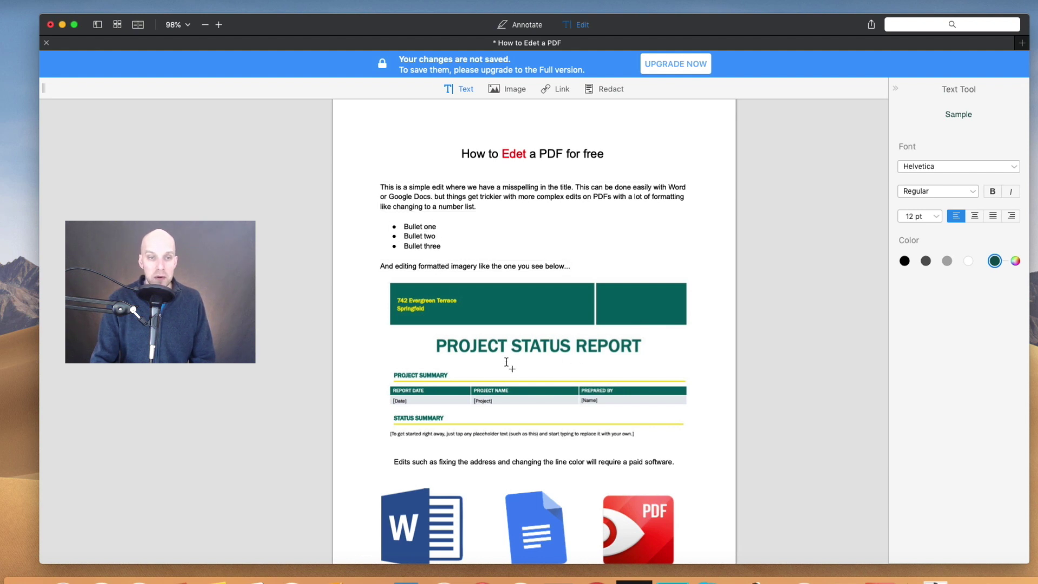
{"action": "scroll", "coordinate": [546, 390], "scroll_direction": "right", "scroll_amount": 3}
{"action": "scroll", "coordinate": [546, 389], "scroll_direction": "down", "scroll_amount": 2}
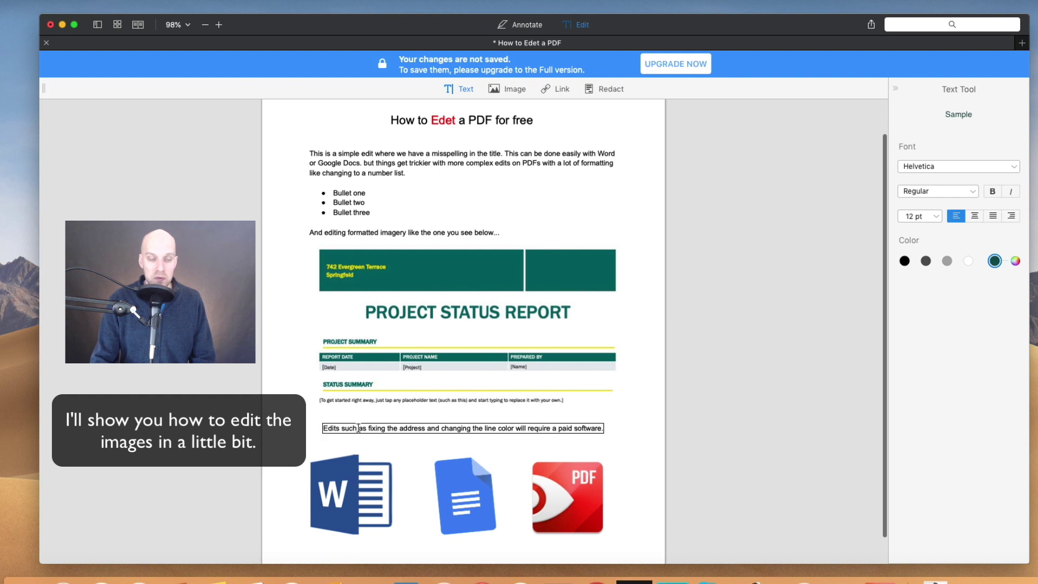
{"action": "scroll", "coordinate": [411, 244], "scroll_direction": "up", "scroll_amount": 2}
{"action": "left_click", "coordinate": [456, 135]}
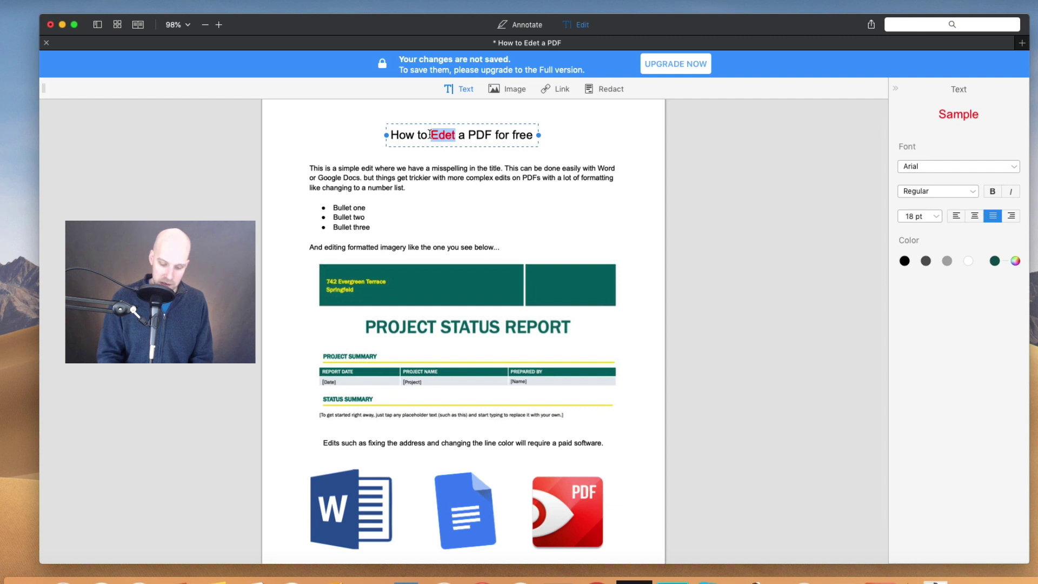
{"action": "key", "text": "BackSpace"}
{"action": "key", "text": "BackSpace"}
{"action": "type", "text": "Edit"}
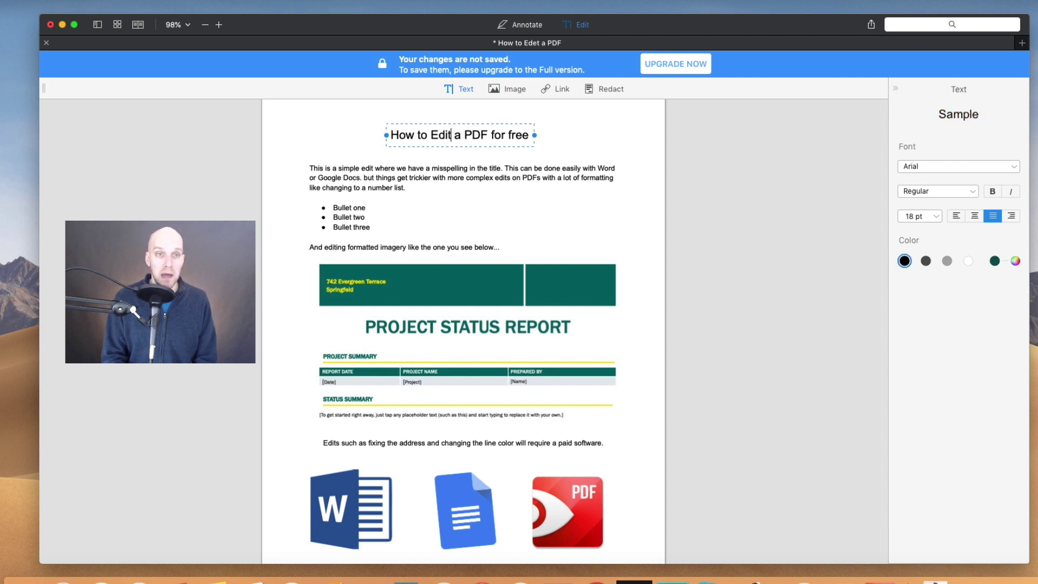
- Delete the three bullet lines "Bullet one", "Bullet two" and "Bullet three" below the intro paragraph
{"action": "left_click", "coordinate": [352, 219]}
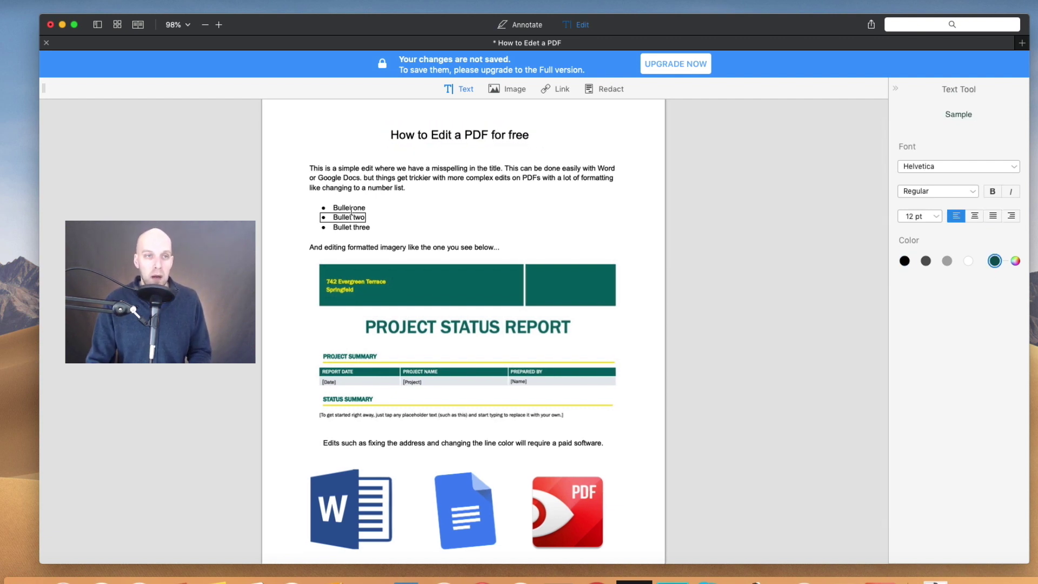
{"action": "left_click", "coordinate": [356, 206]}
{"action": "left_click_drag", "start_coordinate": [366, 208], "coordinate": [331, 208]}
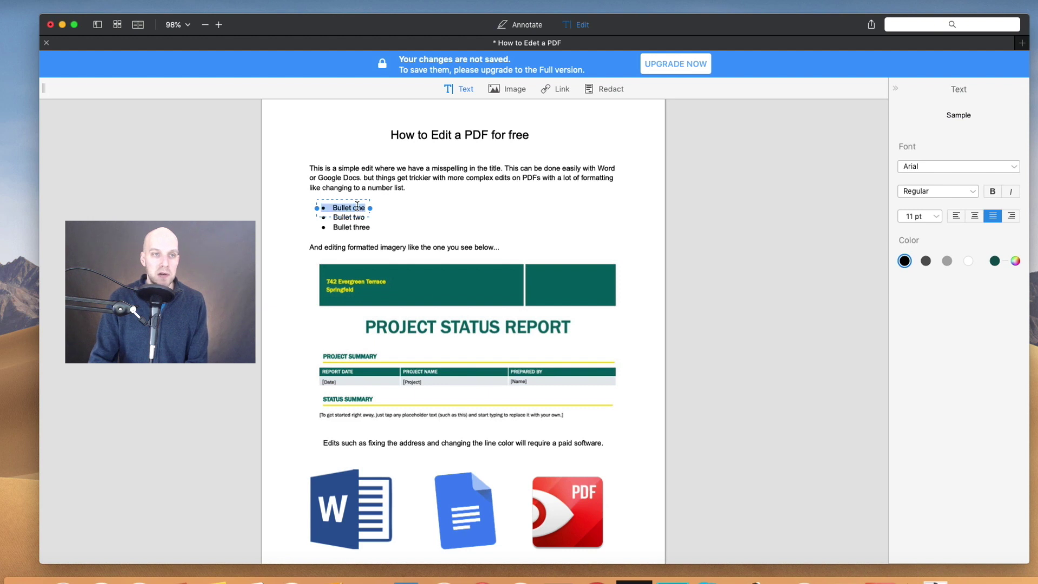
{"action": "key", "text": "BackSpace"}
{"action": "left_click", "coordinate": [349, 216]}
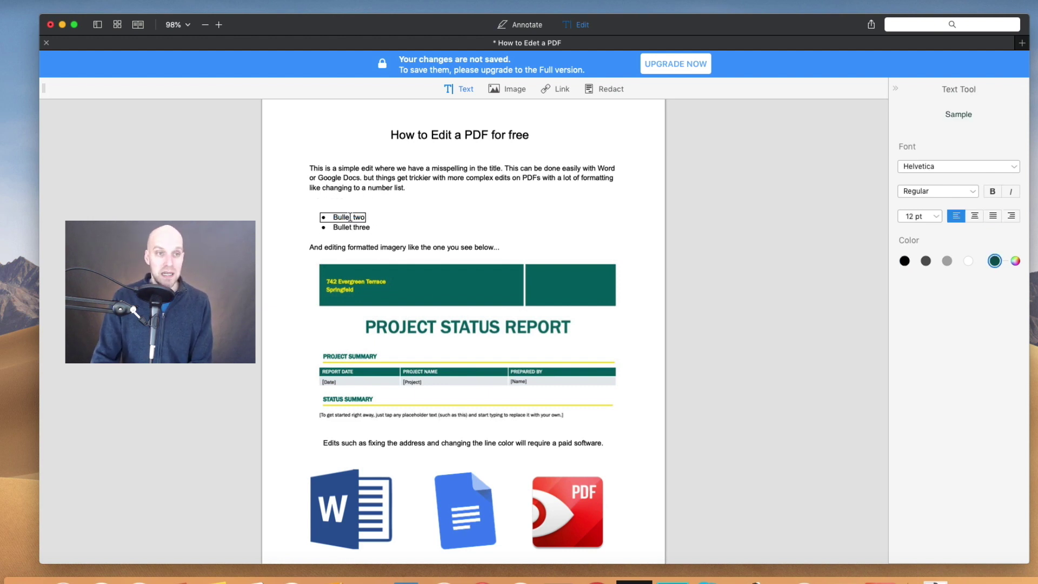
{"action": "triple_click", "coordinate": [351, 216]}
{"action": "key", "text": "BackSpace"}
{"action": "left_click", "coordinate": [353, 228]}
{"action": "triple_click", "coordinate": [354, 227]}
{"action": "key", "text": "BackSpace"}
- Add a text box below the intro paragraph containing the numbered list "1. One", "2. Two", "3. Three"
{"action": "left_click", "coordinate": [336, 192]}
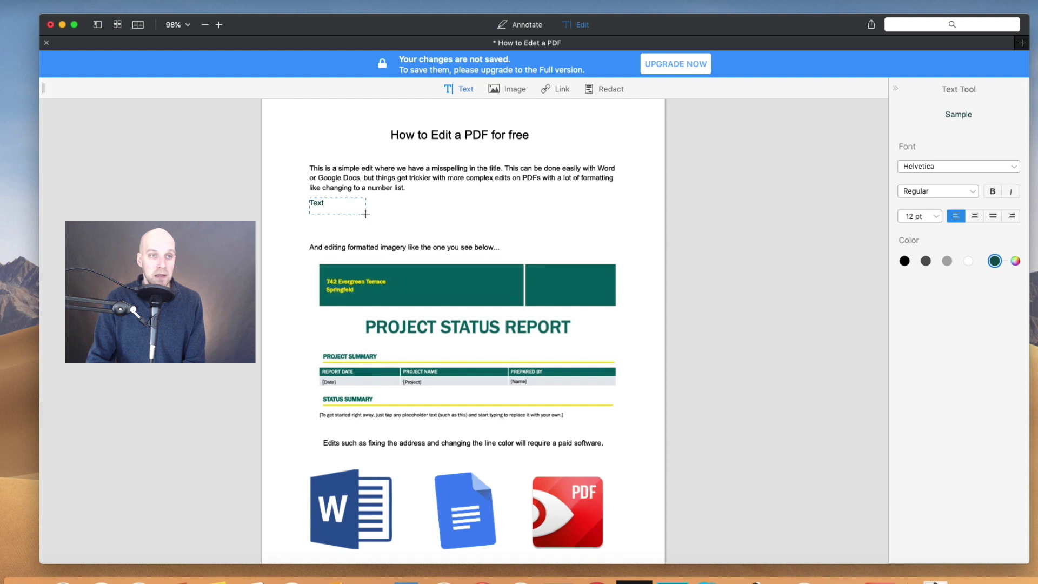
{"action": "left_click_drag", "start_coordinate": [424, 235], "coordinate": [436, 236]}
{"action": "type", "text": "1. Ome"}
{"action": "key", "text": "Return"}
{"action": "key", "text": "BackSpace"}
{"action": "key", "text": "BackSpace"}
{"action": "key", "text": "BackSpace"}
{"action": "type", "text": "ne"}
{"action": "key", "text": "Return"}
{"action": "type", "text": "2. Two"}
{"action": "key", "text": "Return"}
{"action": "type", "text": "3. Three"}
- Set the whole numbered list to the Arial font in black and deselect the text box
{"action": "key", "text": "super+a"}
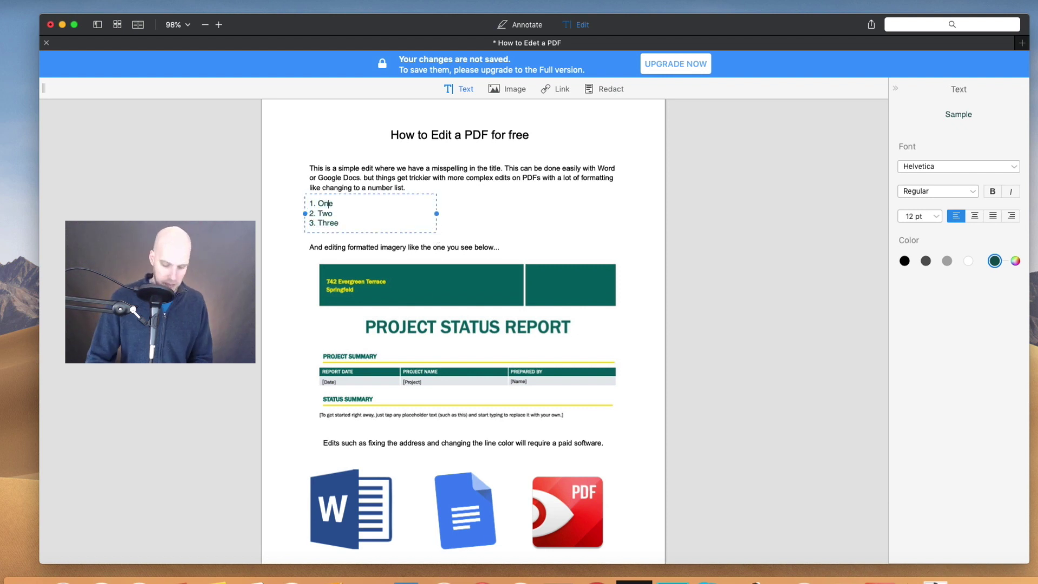
{"action": "left_click", "coordinate": [975, 169]}
{"action": "scroll", "coordinate": [955, 140], "scroll_direction": "up", "scroll_amount": 15}
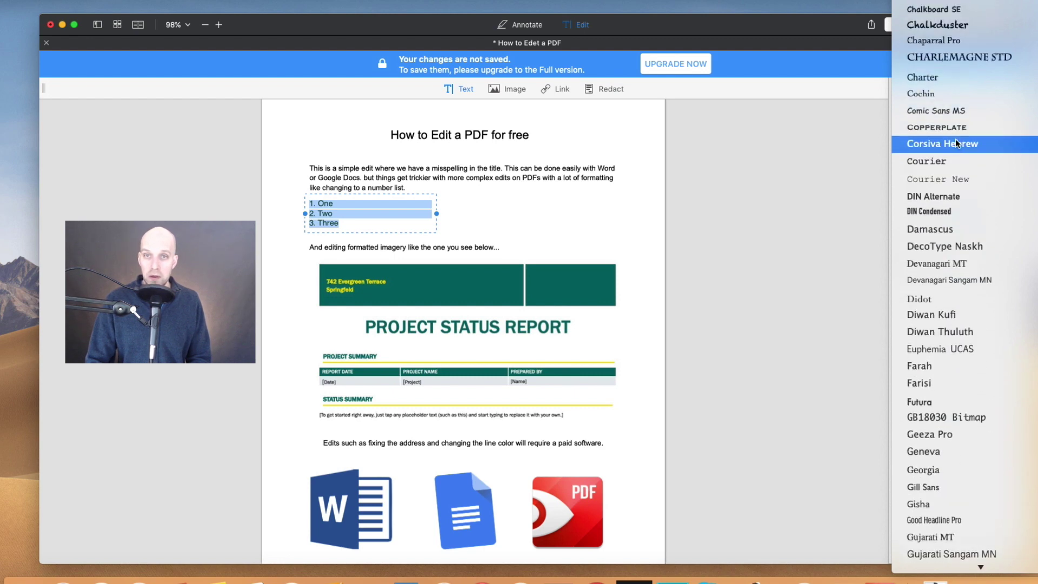
{"action": "scroll", "coordinate": [955, 139], "scroll_direction": "up", "scroll_amount": 5}
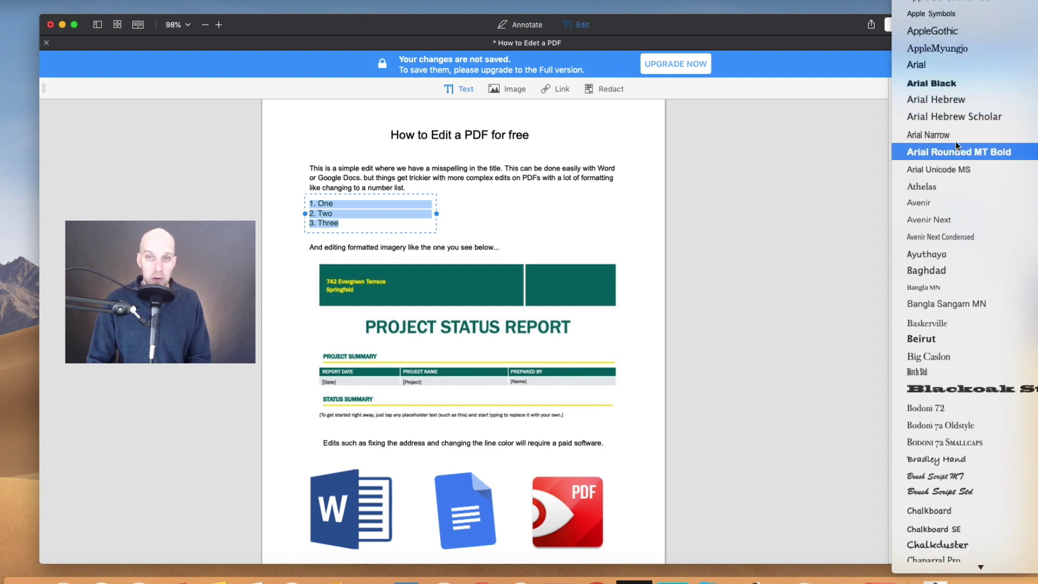
{"action": "left_click", "coordinate": [936, 65]}
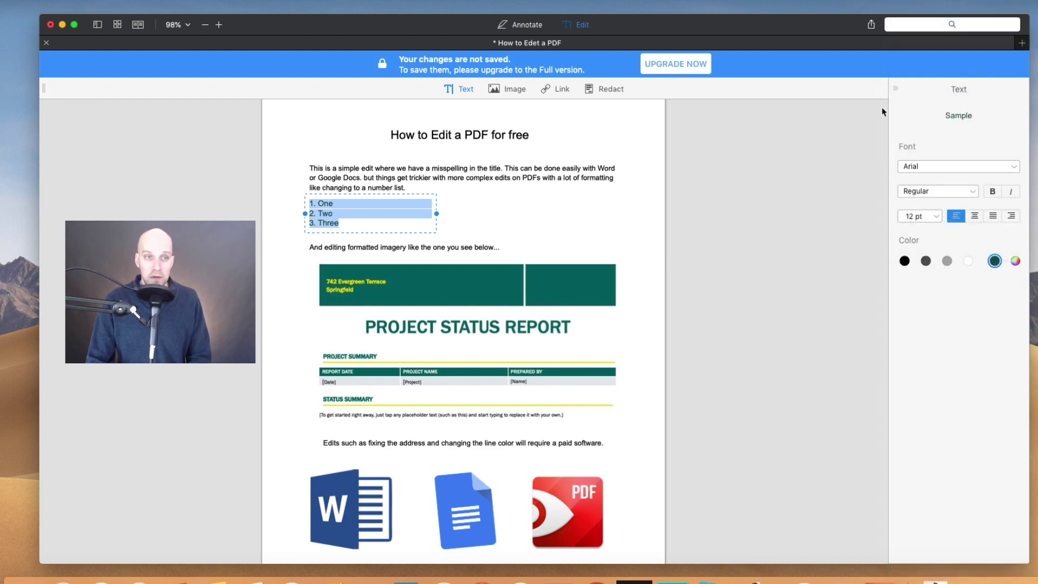
{"action": "left_click", "coordinate": [904, 261]}
{"action": "left_click", "coordinate": [429, 225]}
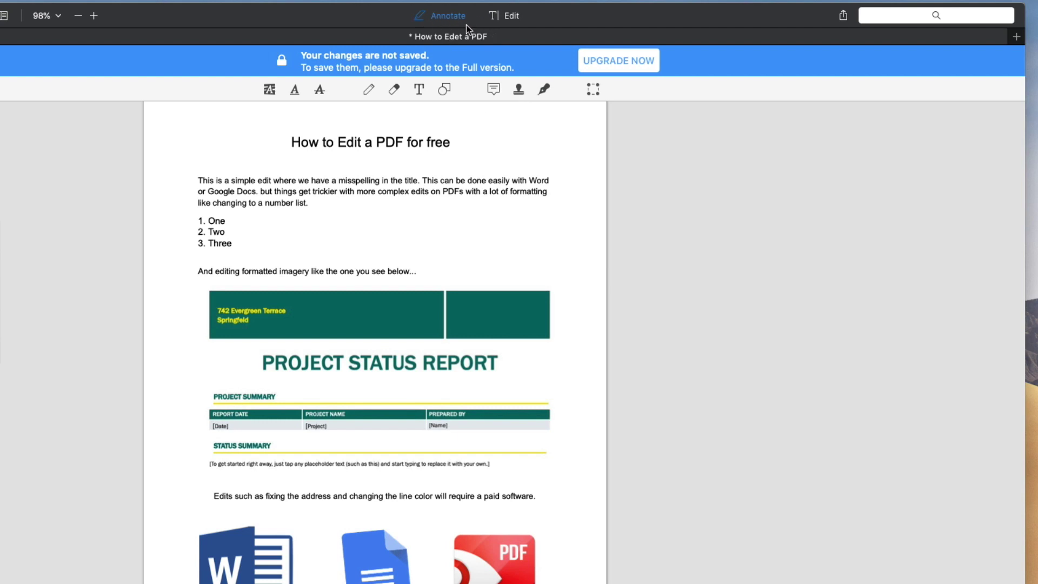
- Choose the Rectangle tool and set its stroke colour to the dark green sampled from the report banner
{"action": "left_click", "coordinate": [369, 91]}
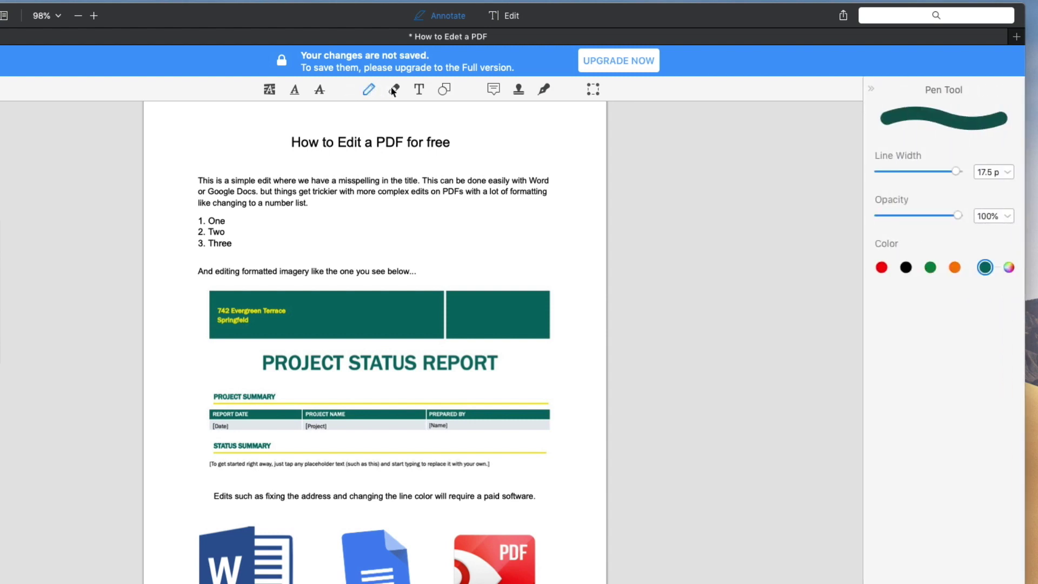
{"action": "left_click", "coordinate": [446, 90]}
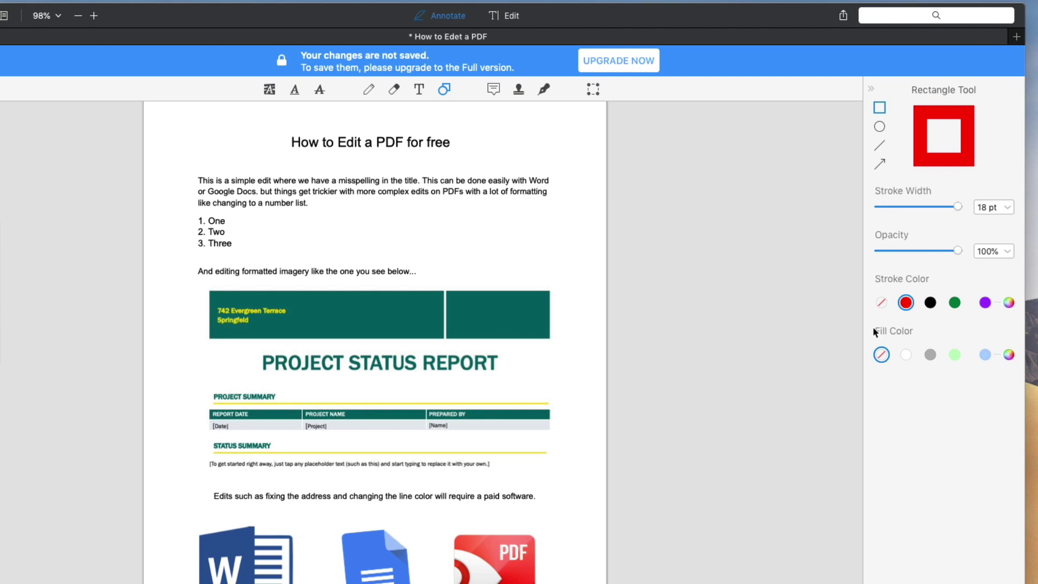
{"action": "left_click", "coordinate": [1009, 303]}
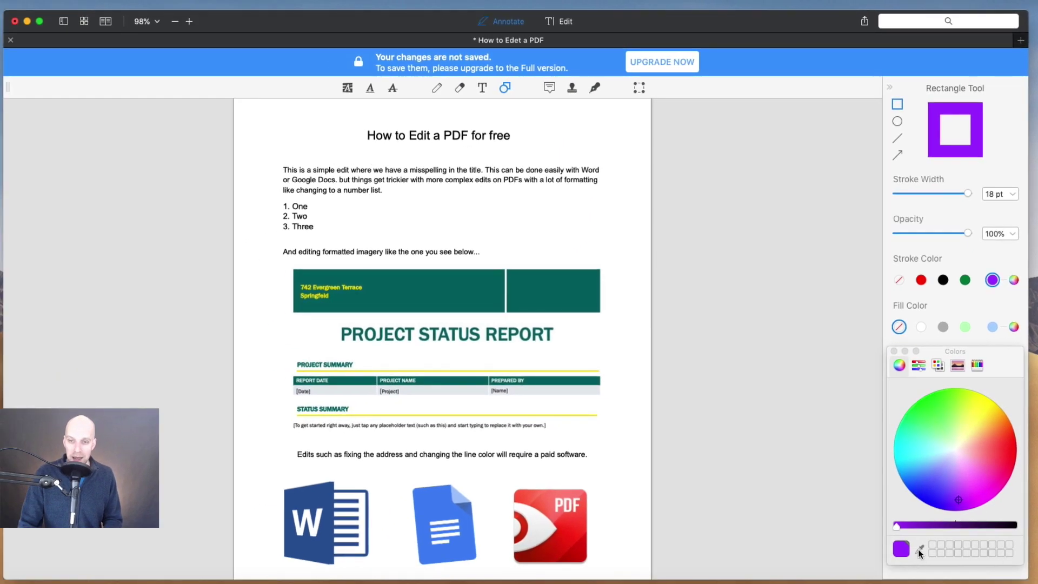
{"action": "left_click", "coordinate": [920, 551]}
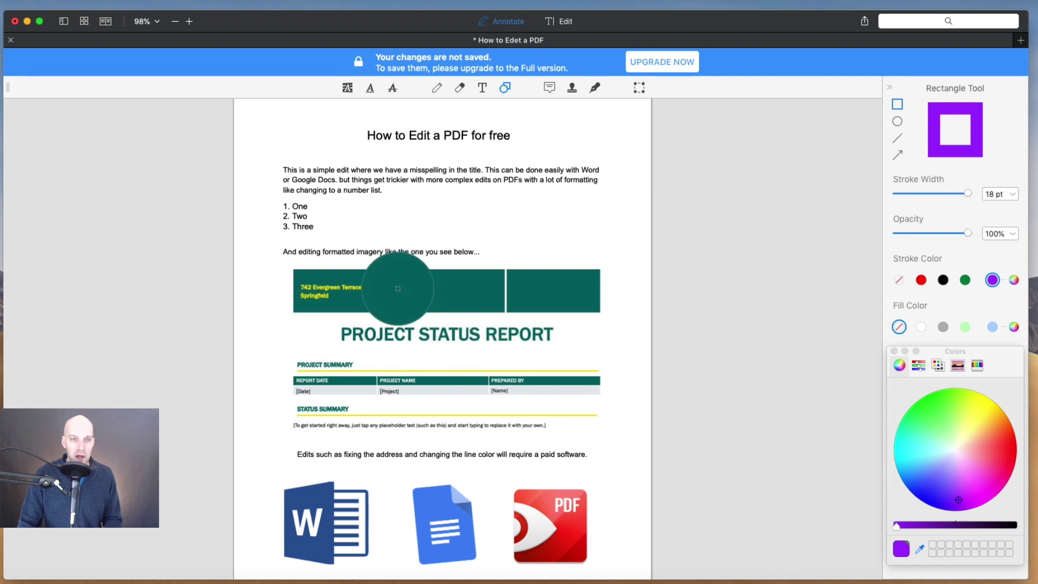
{"action": "left_click", "coordinate": [393, 293]}
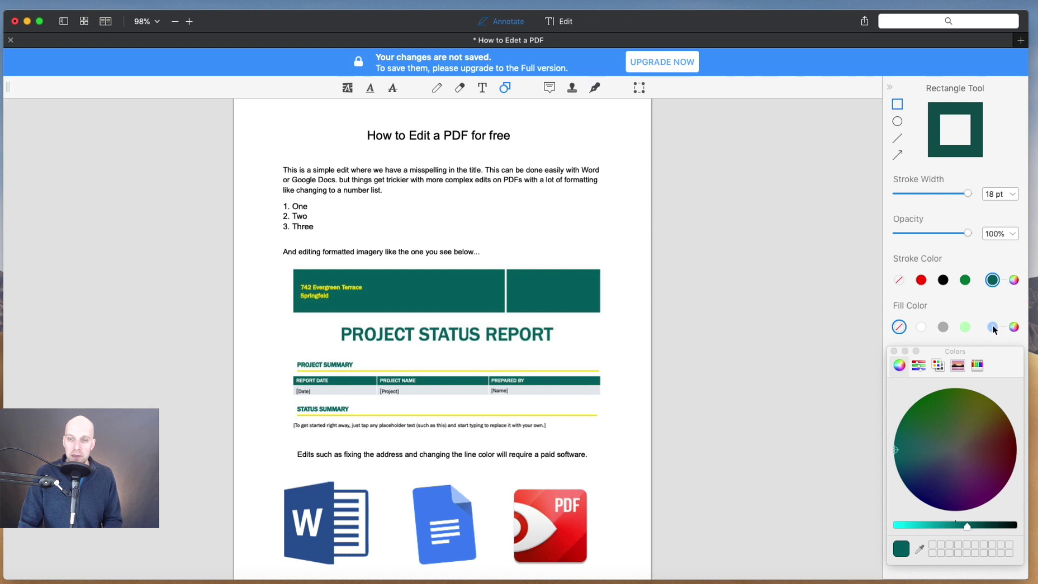
{"action": "left_click", "coordinate": [895, 351]}
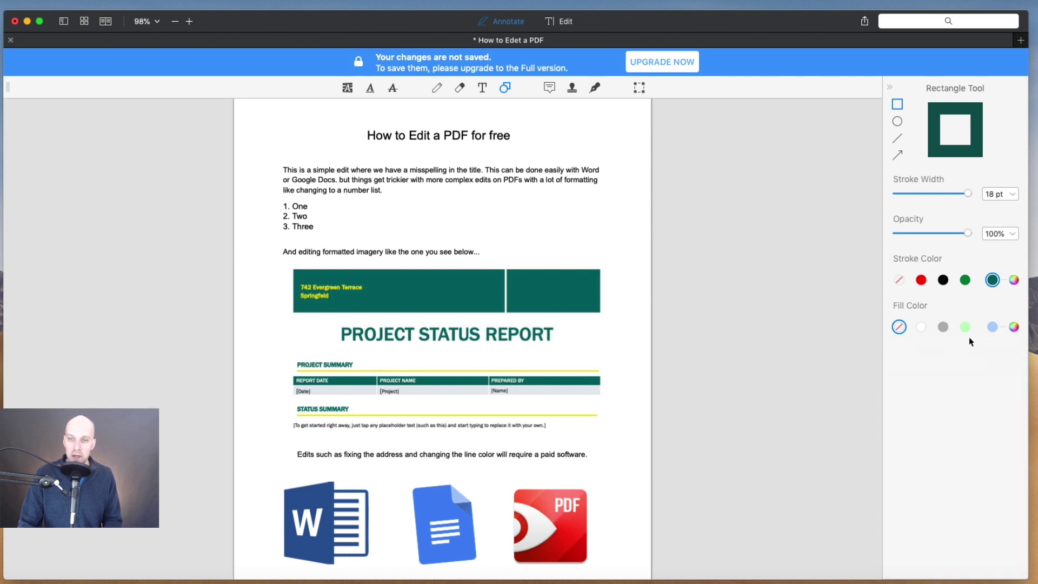
- Set the rectangle's fill colour to the same dark green sampled from the report banner
{"action": "left_click", "coordinate": [1014, 327]}
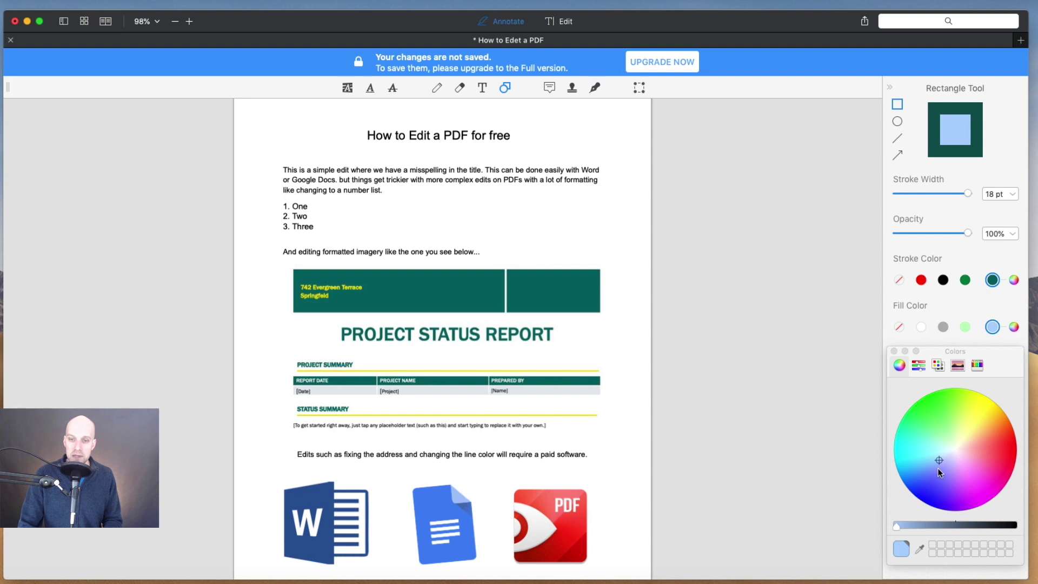
{"action": "left_click", "coordinate": [919, 548]}
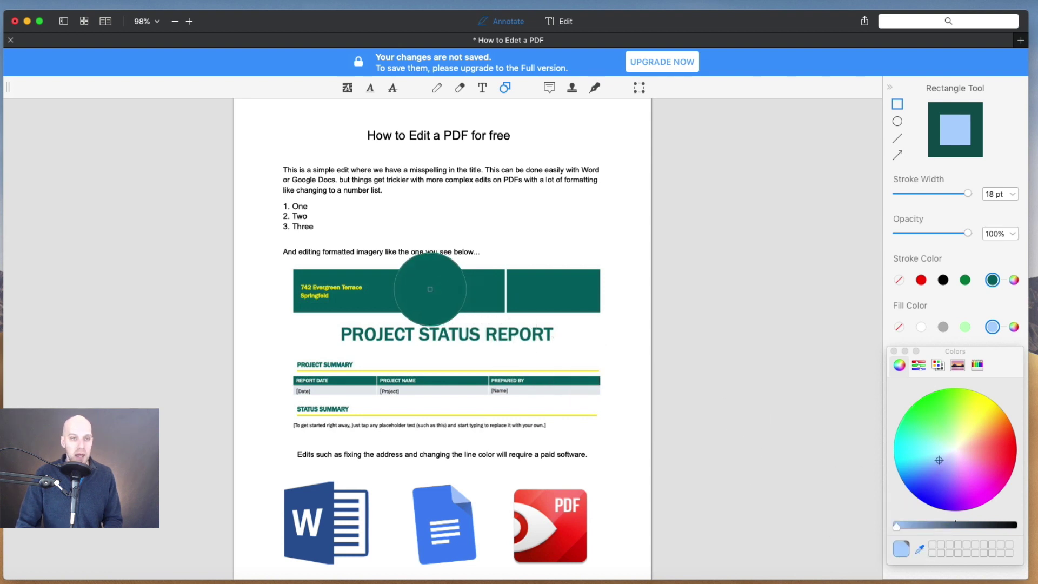
{"action": "left_click", "coordinate": [430, 289]}
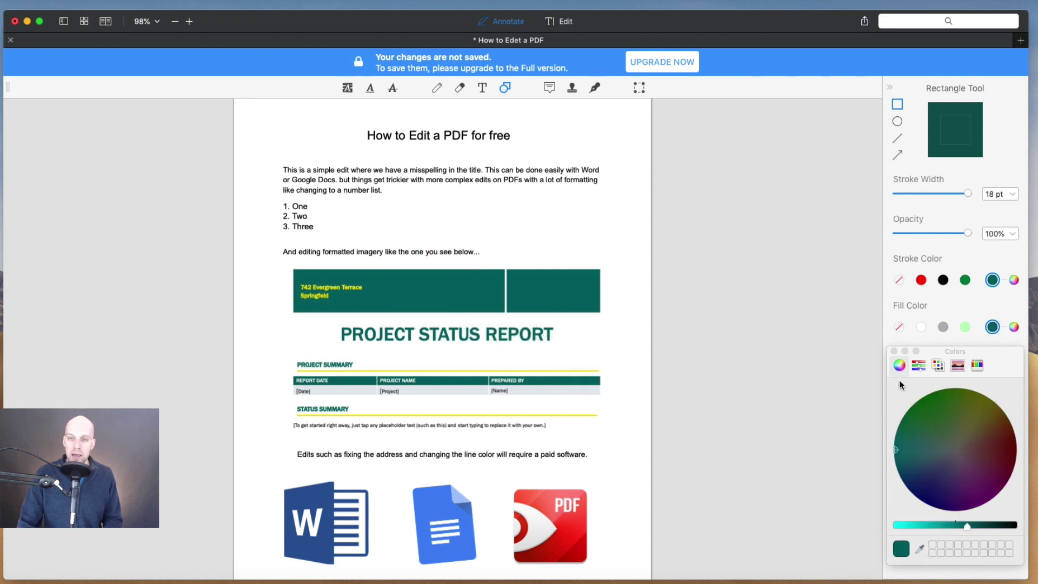
{"action": "left_click", "coordinate": [893, 351]}
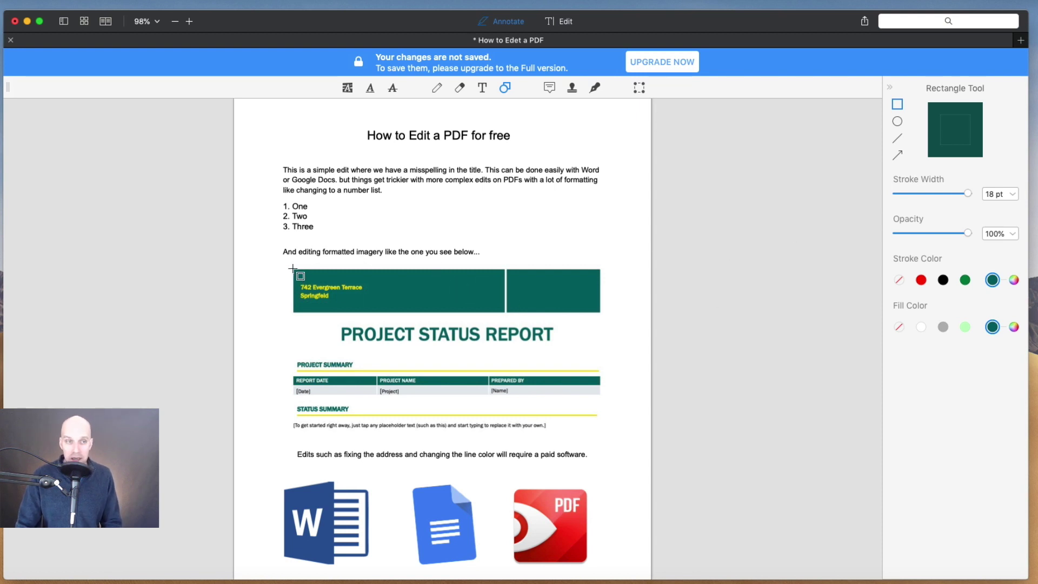
- Cover both green banner blocks above the report title with filled rectangles, keeping the narrow white gap between them
{"action": "mouse_move", "coordinate": [293, 269]}
{"action": "left_mouse_down"}
{"action": "mouse_move", "coordinate": [330, 291]}
{"action": "mouse_move", "coordinate": [412, 309]}
{"action": "mouse_move", "coordinate": [505, 313]}
{"action": "left_mouse_up"}
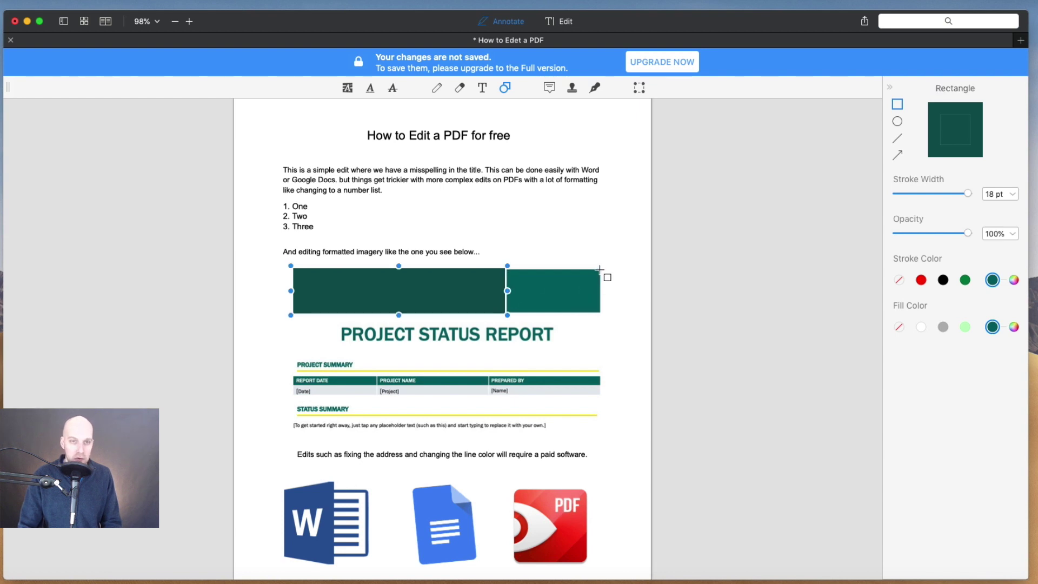
{"action": "left_click_drag", "start_coordinate": [600, 270], "coordinate": [507, 314]}
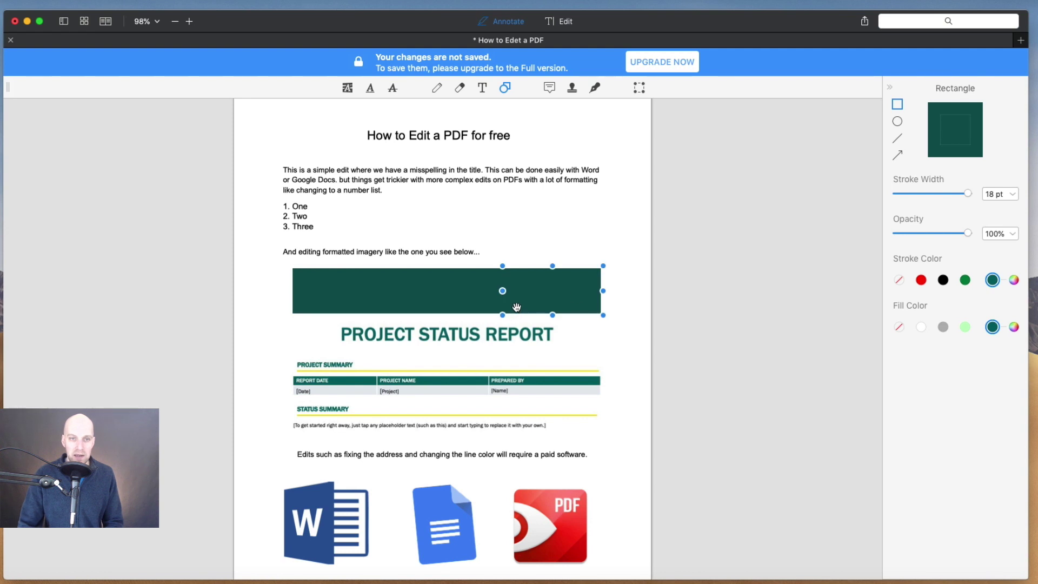
{"action": "left_click_drag", "start_coordinate": [596, 290], "coordinate": [590, 291]}
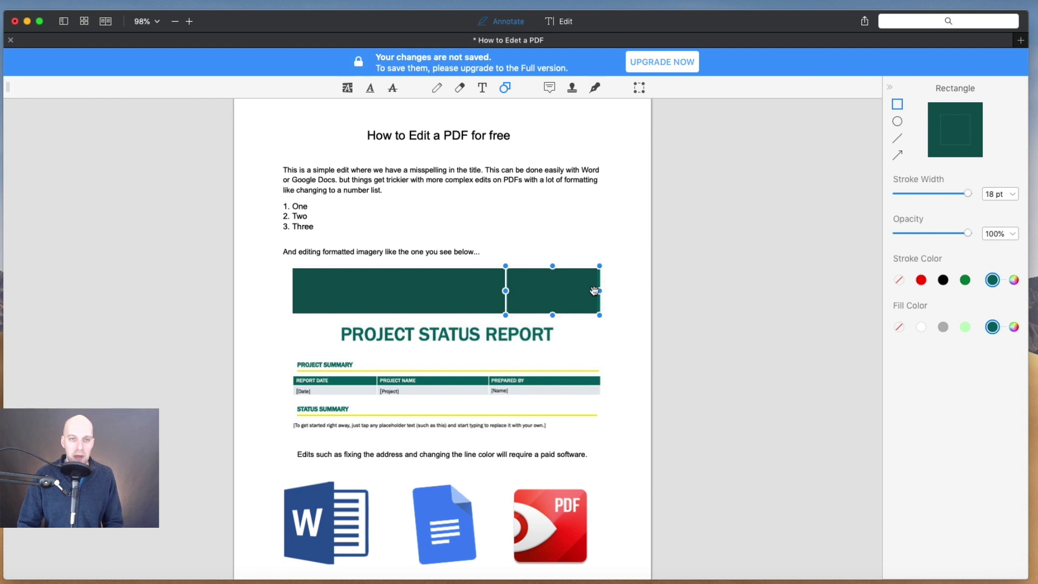
{"action": "key", "text": "Escape"}
{"action": "scroll", "coordinate": [568, 217], "scroll_direction": "up", "scroll_amount": 1}
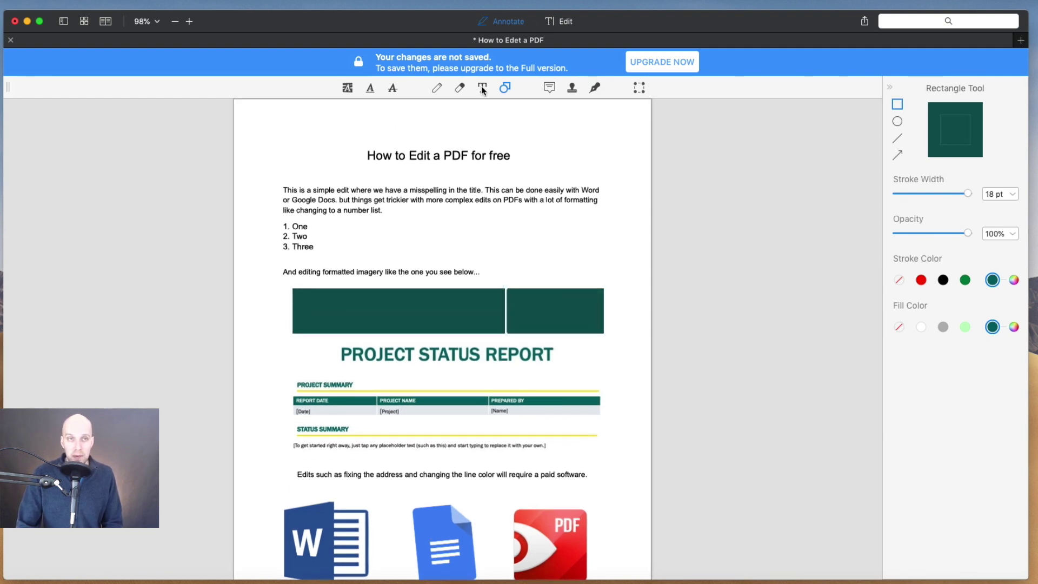
- Add a golden-yellow text box in the larger green block and enter the street address with the corrected city name on the second line
{"action": "left_click", "coordinate": [482, 89]}
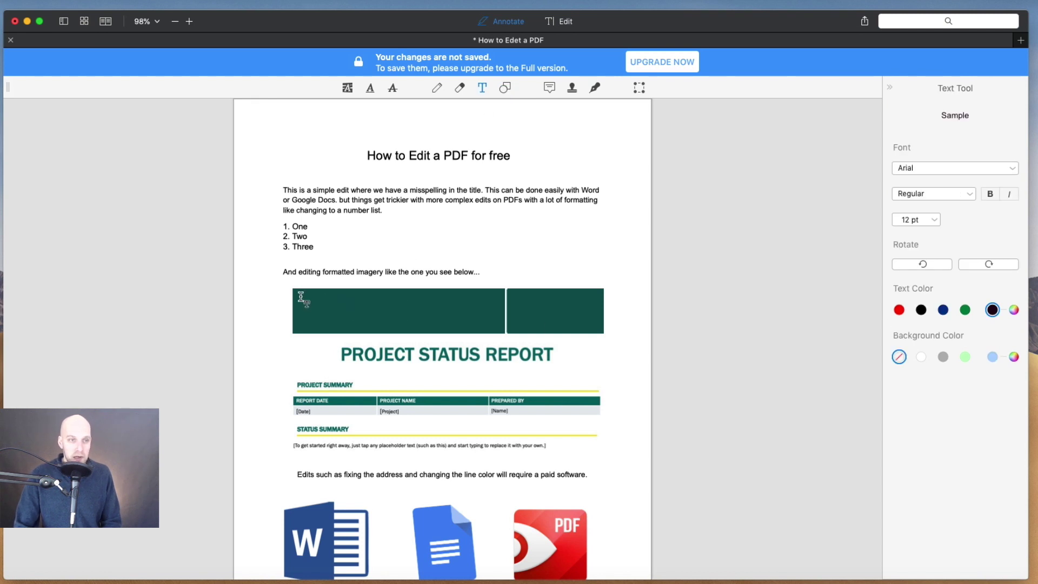
{"action": "left_click", "coordinate": [1014, 311]}
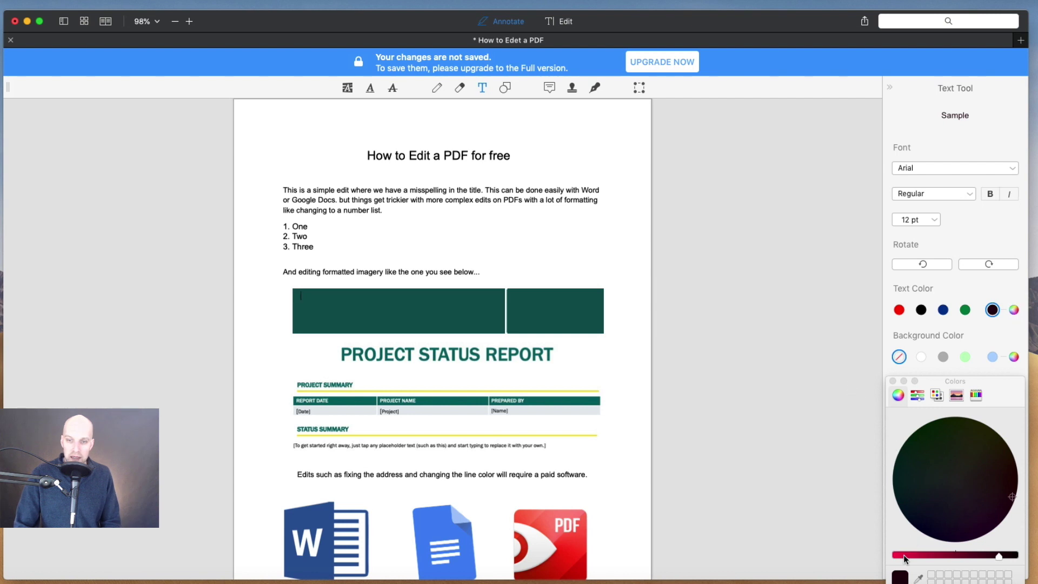
{"action": "left_click_drag", "start_coordinate": [904, 554], "coordinate": [895, 555]}
{"action": "left_click", "coordinate": [989, 432]}
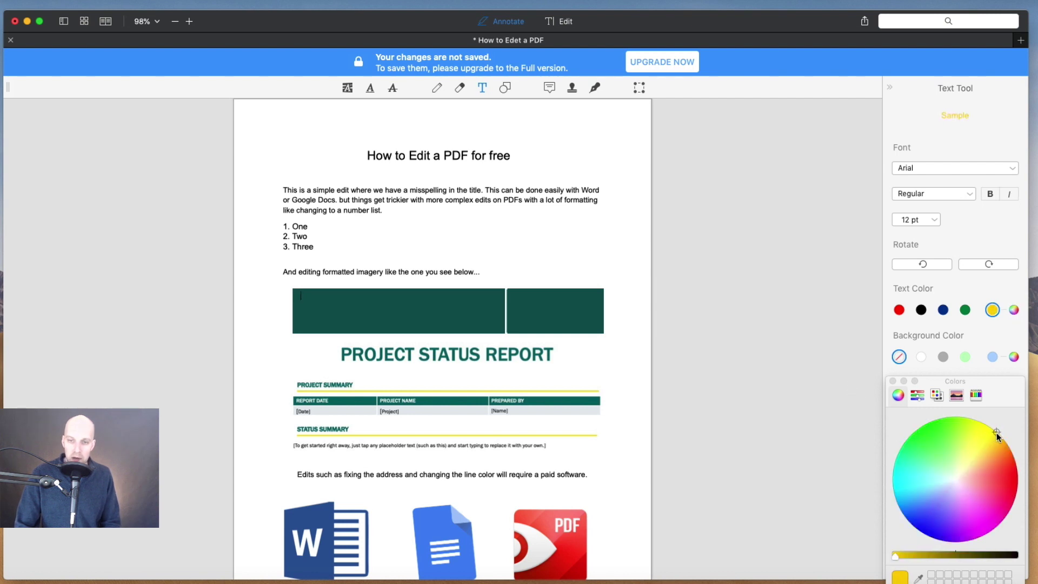
{"action": "left_click", "coordinate": [893, 381]}
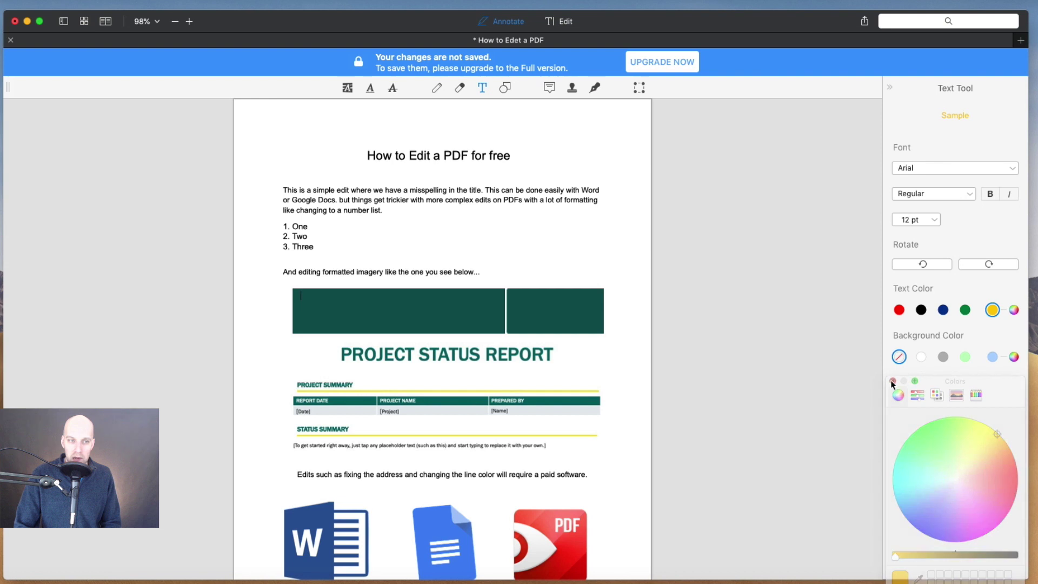
{"action": "type", "text": "7"}
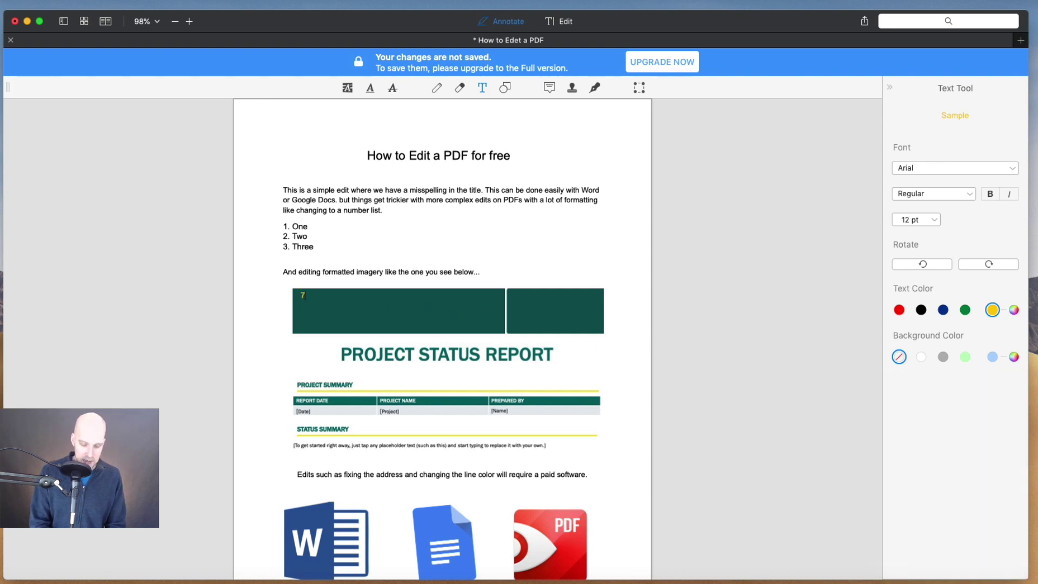
{"action": "type", "text": "42 Evergreen Terrac"}
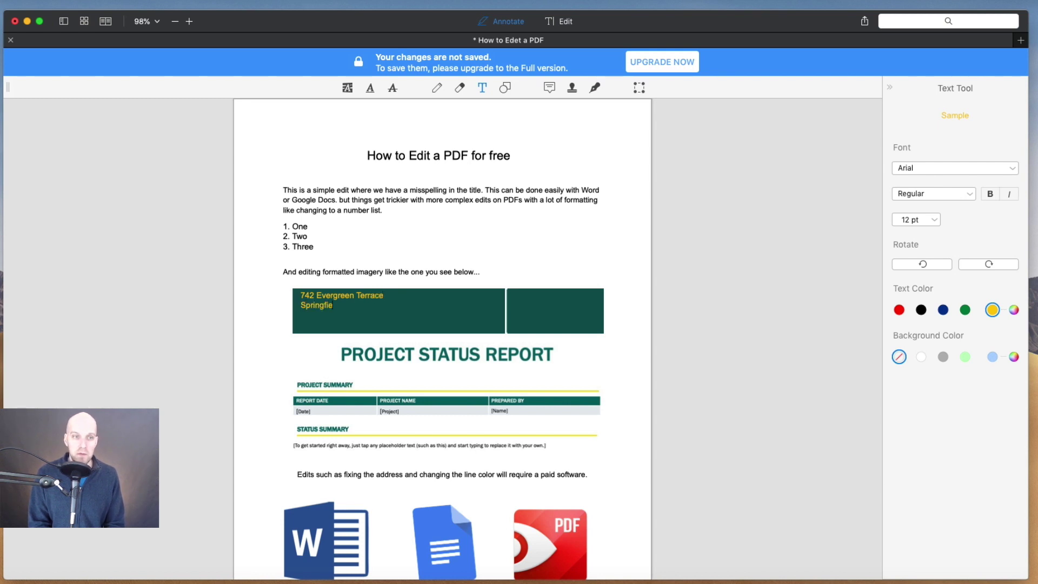
{"action": "type", "text": "e Springfield"}
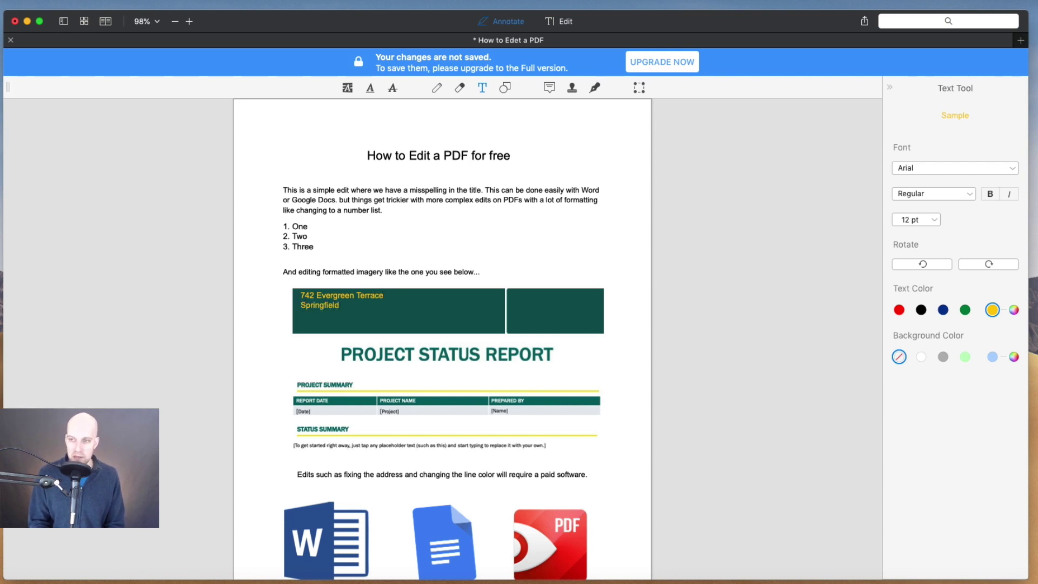
- Set the address text to 14 pt, and widen and lower its box so both lines sit inside the green block
{"action": "left_click", "coordinate": [350, 314]}
{"action": "left_click", "coordinate": [350, 315]}
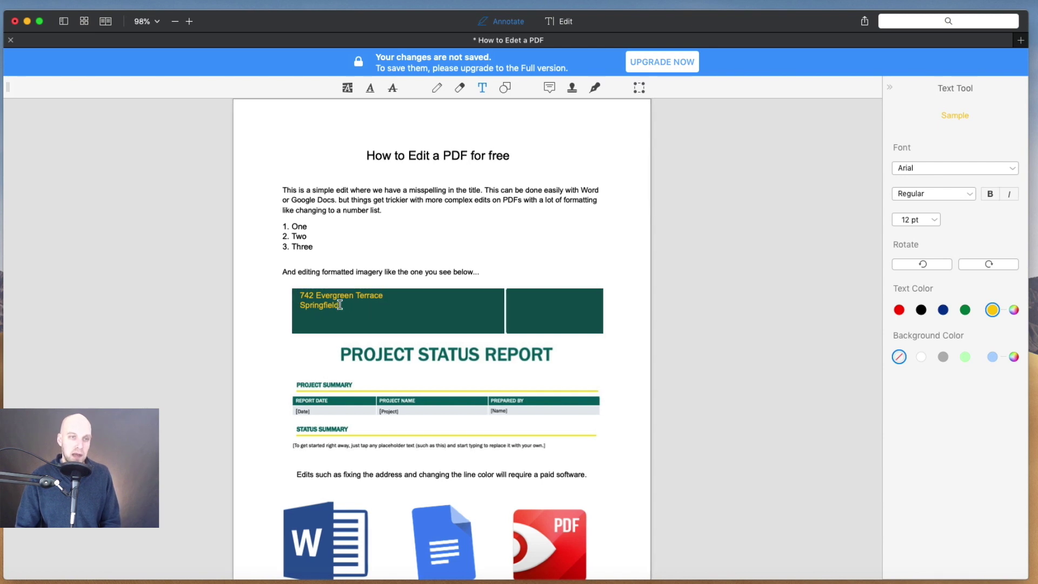
{"action": "left_click_drag", "start_coordinate": [339, 306], "coordinate": [299, 293]}
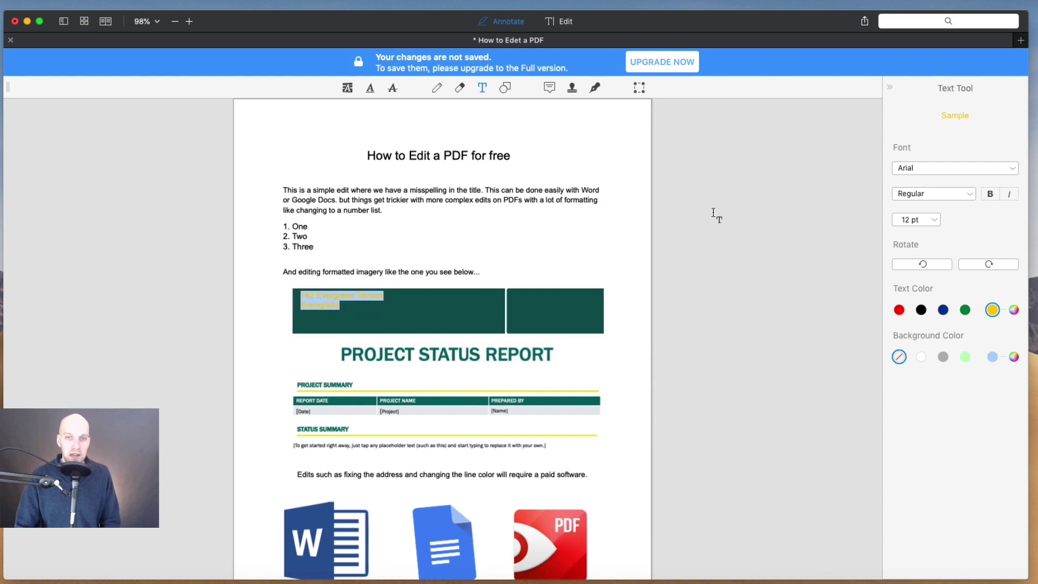
{"action": "left_click", "coordinate": [932, 222]}
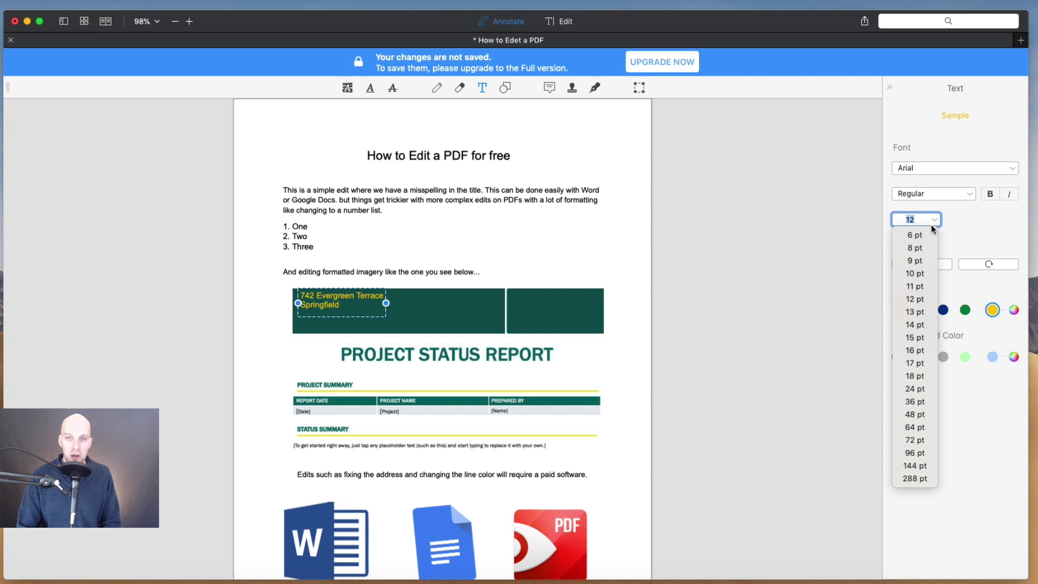
{"action": "left_click", "coordinate": [920, 325]}
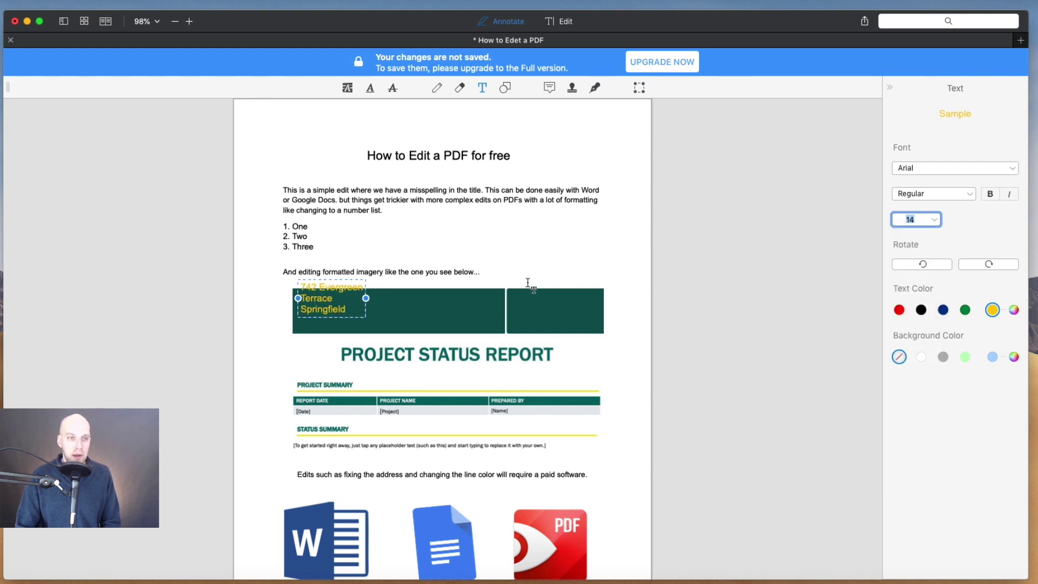
{"action": "left_click_drag", "start_coordinate": [366, 300], "coordinate": [413, 300]}
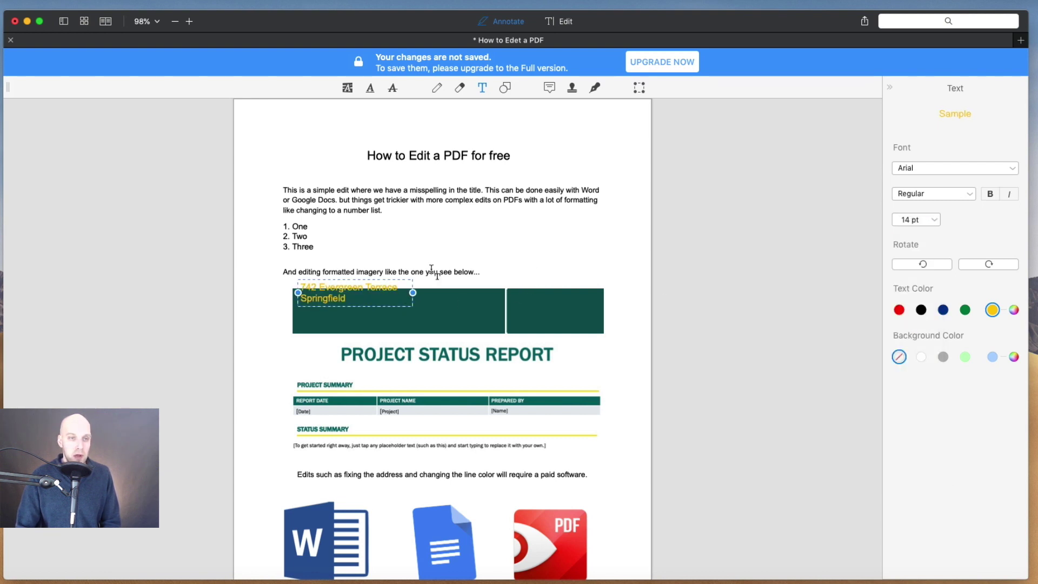
{"action": "left_click_drag", "start_coordinate": [317, 301], "coordinate": [317, 316]}
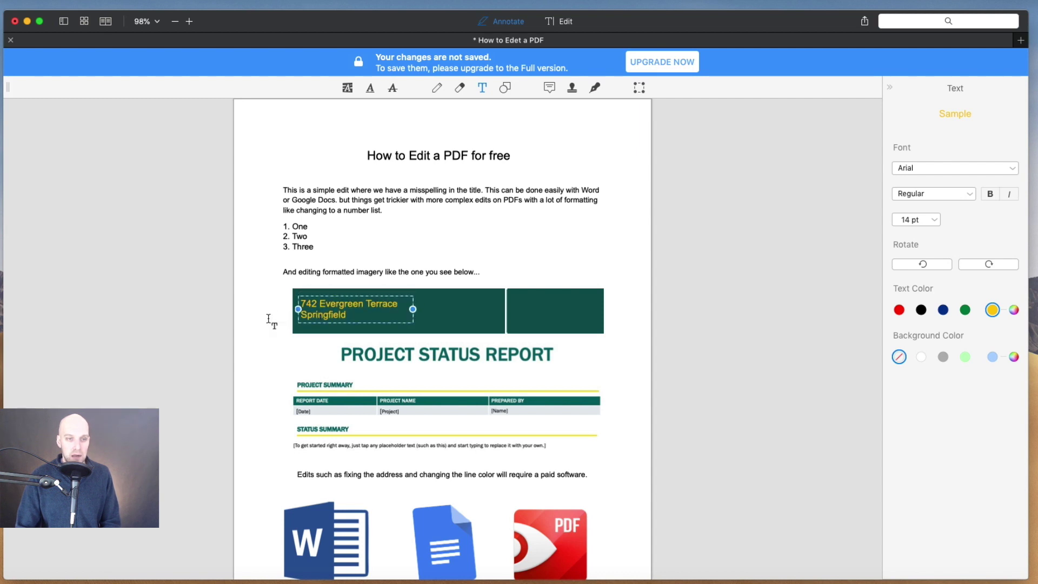